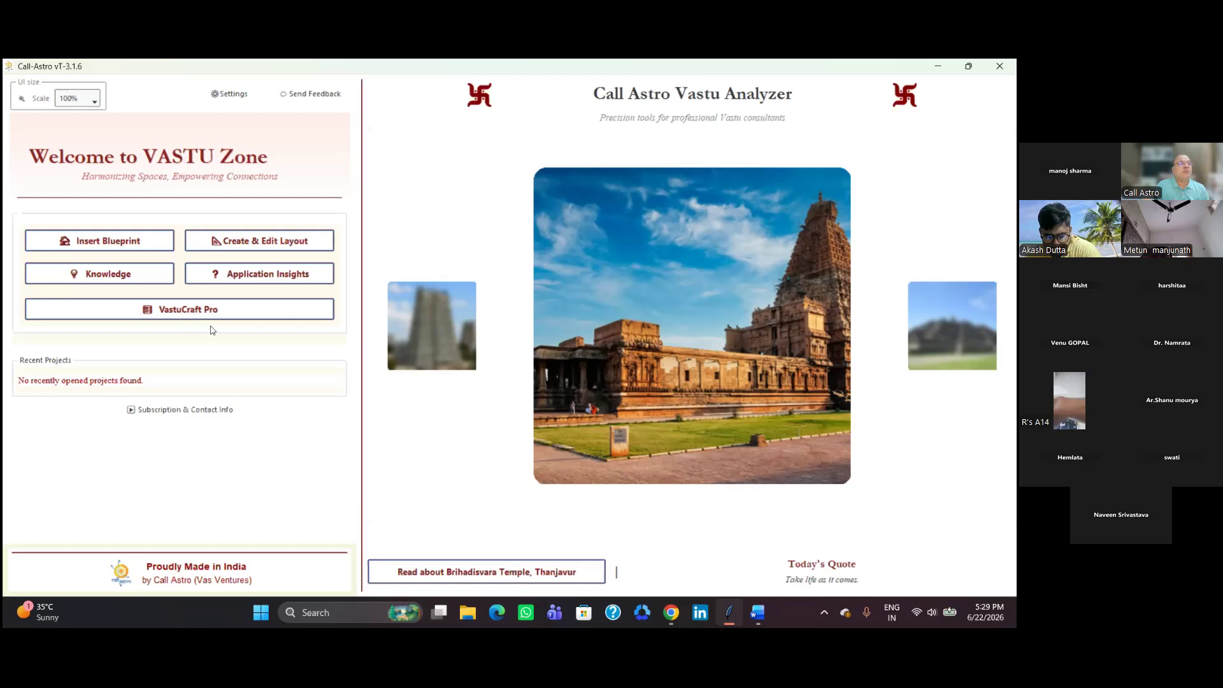
Create a new project named june22 with the layout image uploaded as its blueprint
{"action": "left_click", "coordinate": [153, 244]}
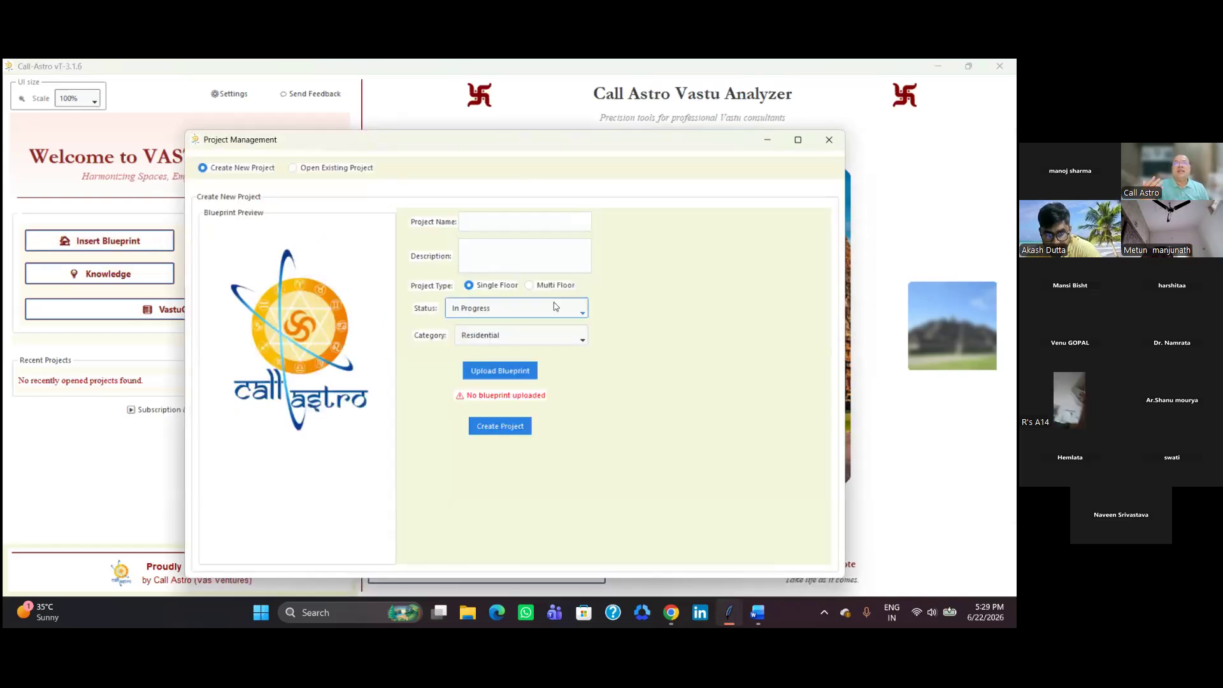
{"action": "left_click", "coordinate": [559, 227]}
{"action": "type", "text": "june22"}
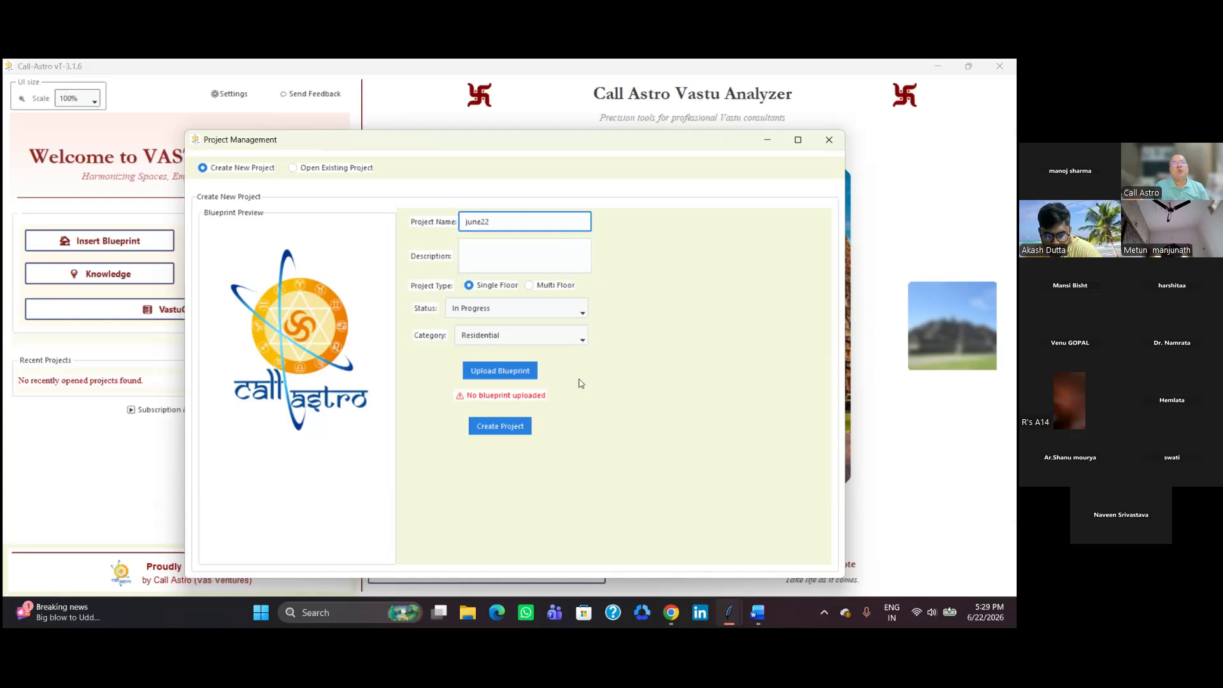
{"action": "left_click", "coordinate": [509, 372]}
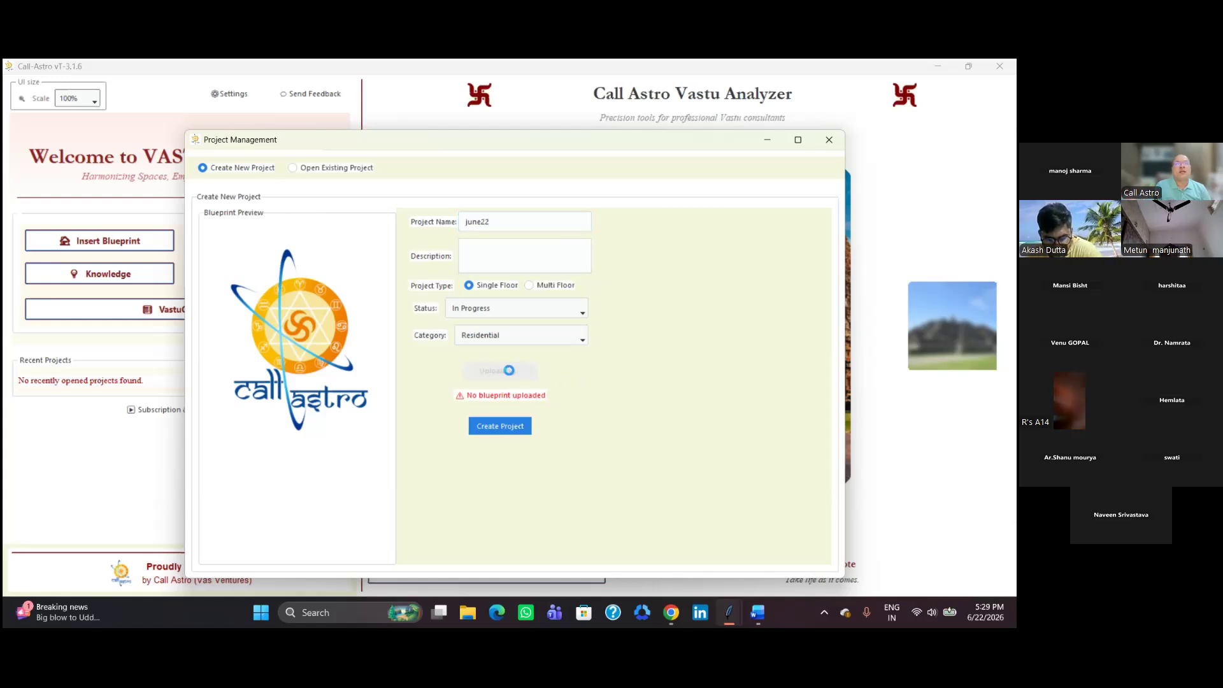
{"action": "left_click", "coordinate": [510, 292]}
{"action": "left_click", "coordinate": [571, 442]}
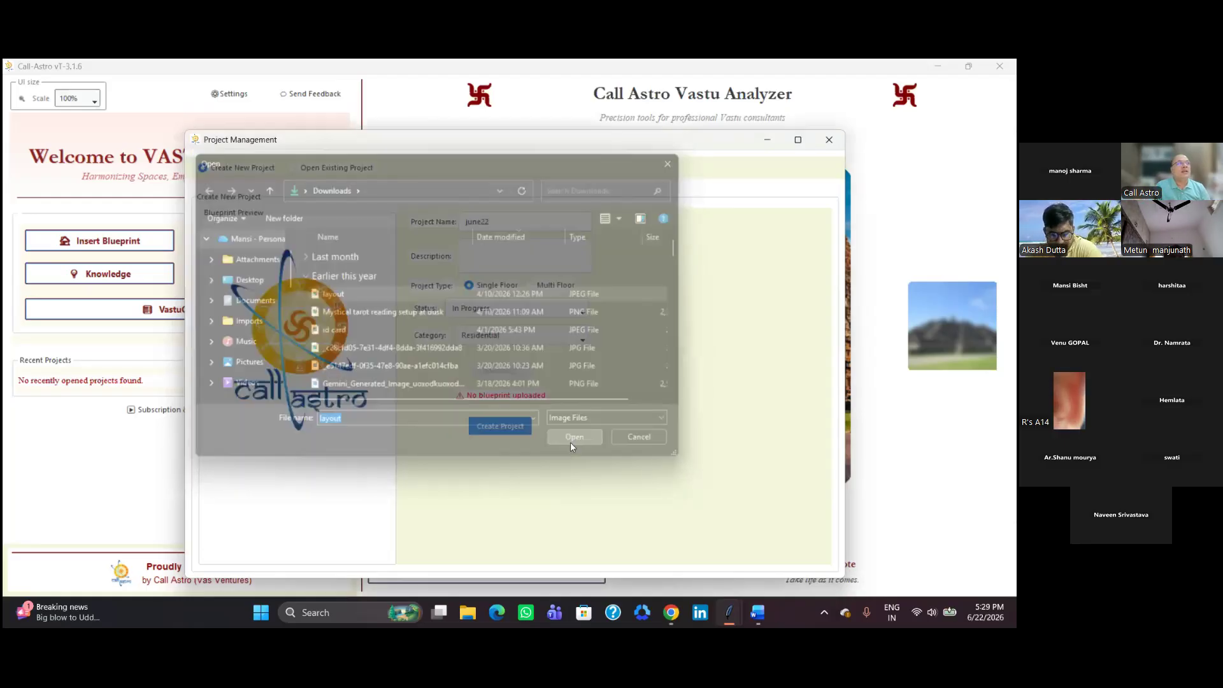
{"action": "left_click", "coordinate": [524, 432]}
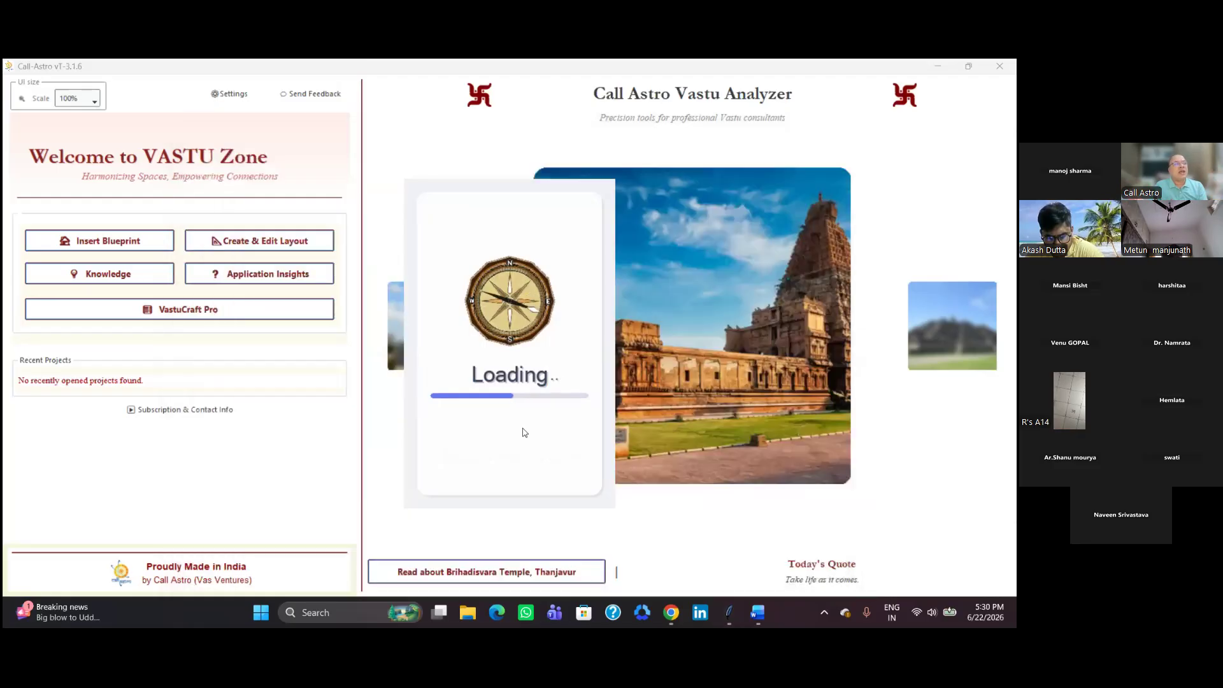
{"action": "left_click", "coordinate": [603, 428]}
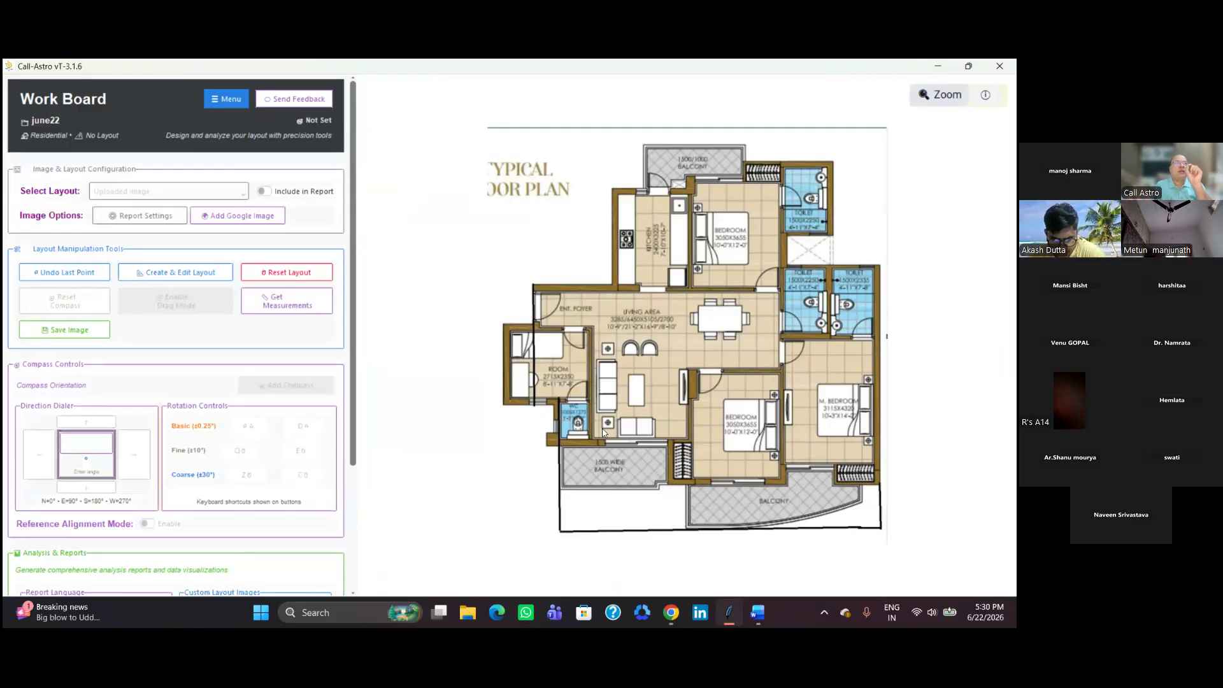
Trace the flat's outer boundary clockwise from the entrance foyer's outer corner, including all balconies but excluding the open shaft, and close it at the starting point
{"action": "left_click", "coordinate": [535, 287]}
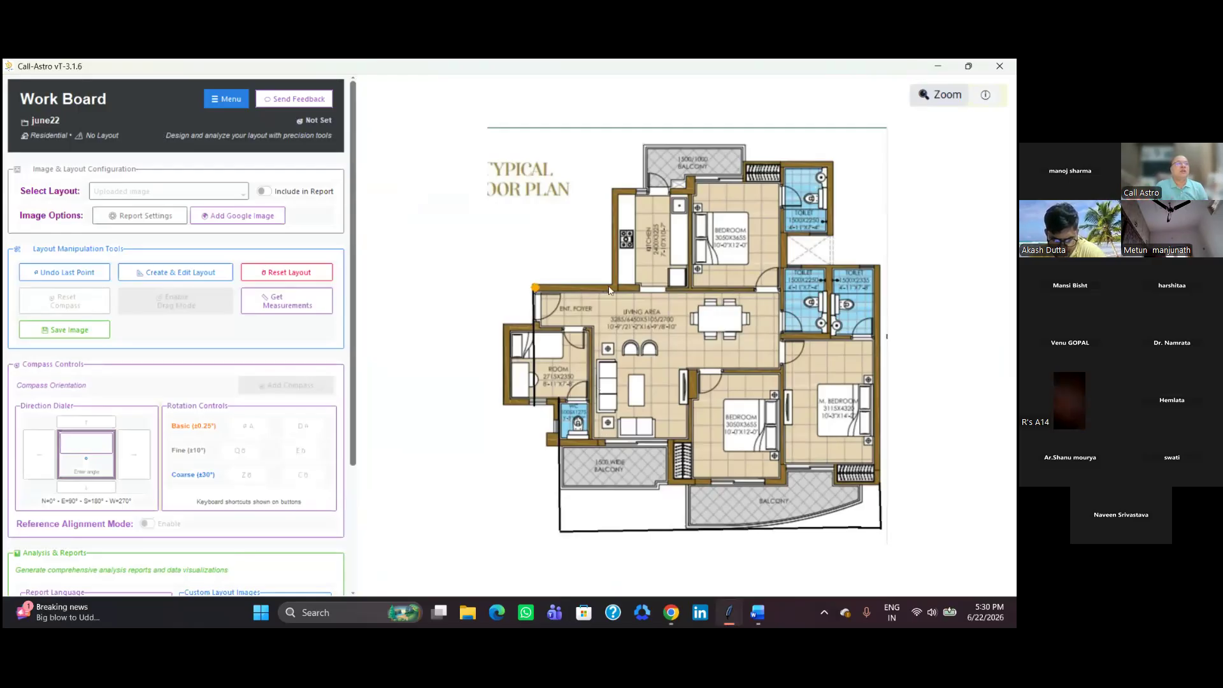
{"action": "left_click", "coordinate": [614, 287]}
{"action": "left_click", "coordinate": [613, 191]}
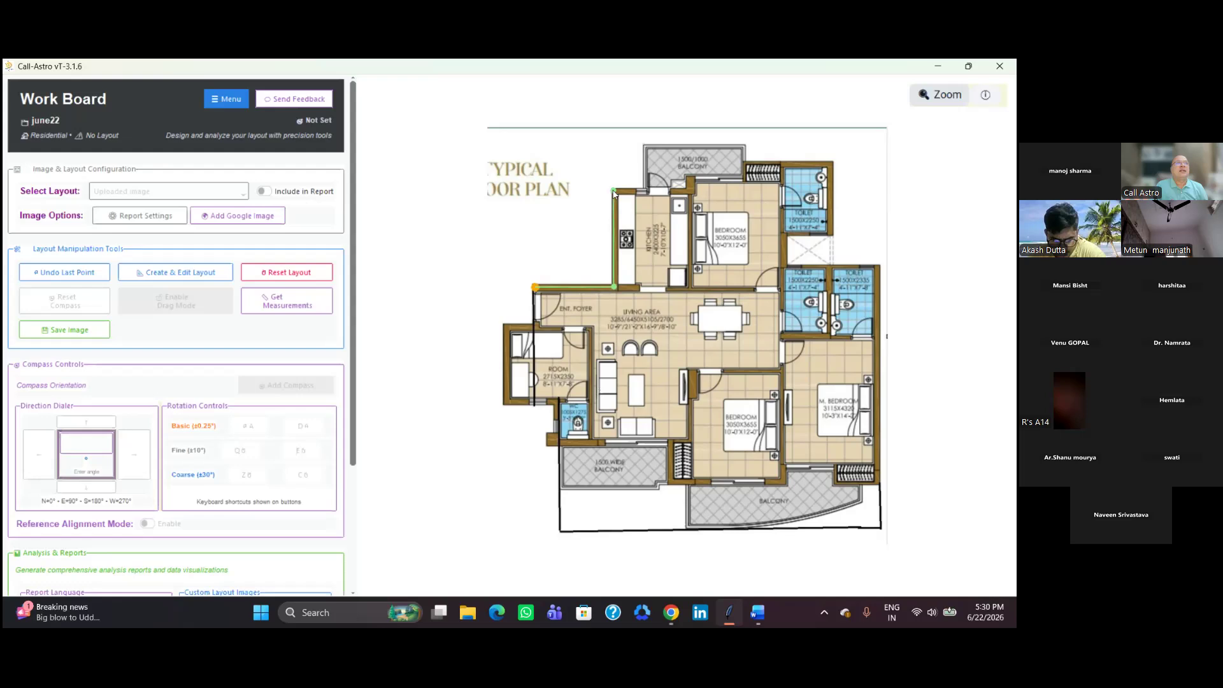
{"action": "left_click", "coordinate": [645, 190]}
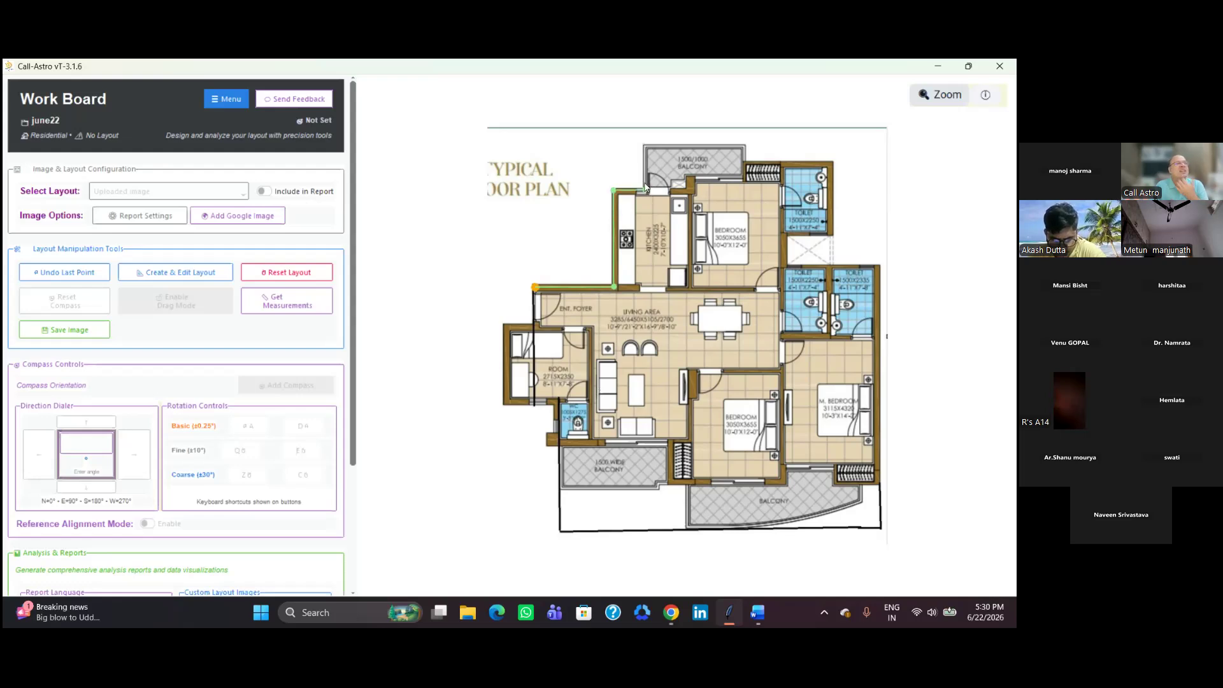
{"action": "left_click", "coordinate": [644, 144]}
{"action": "left_click", "coordinate": [744, 144]}
{"action": "left_click", "coordinate": [745, 161]}
{"action": "left_click", "coordinate": [831, 161]}
{"action": "left_click", "coordinate": [833, 234]}
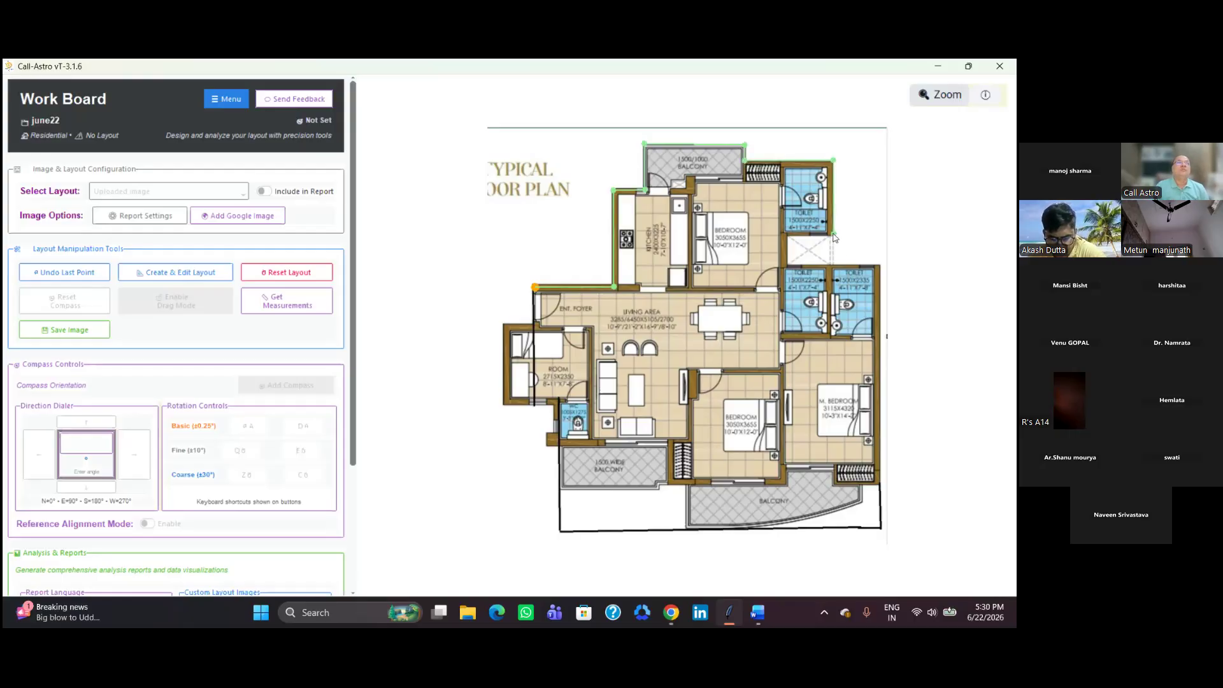
{"action": "left_click", "coordinate": [785, 234]}
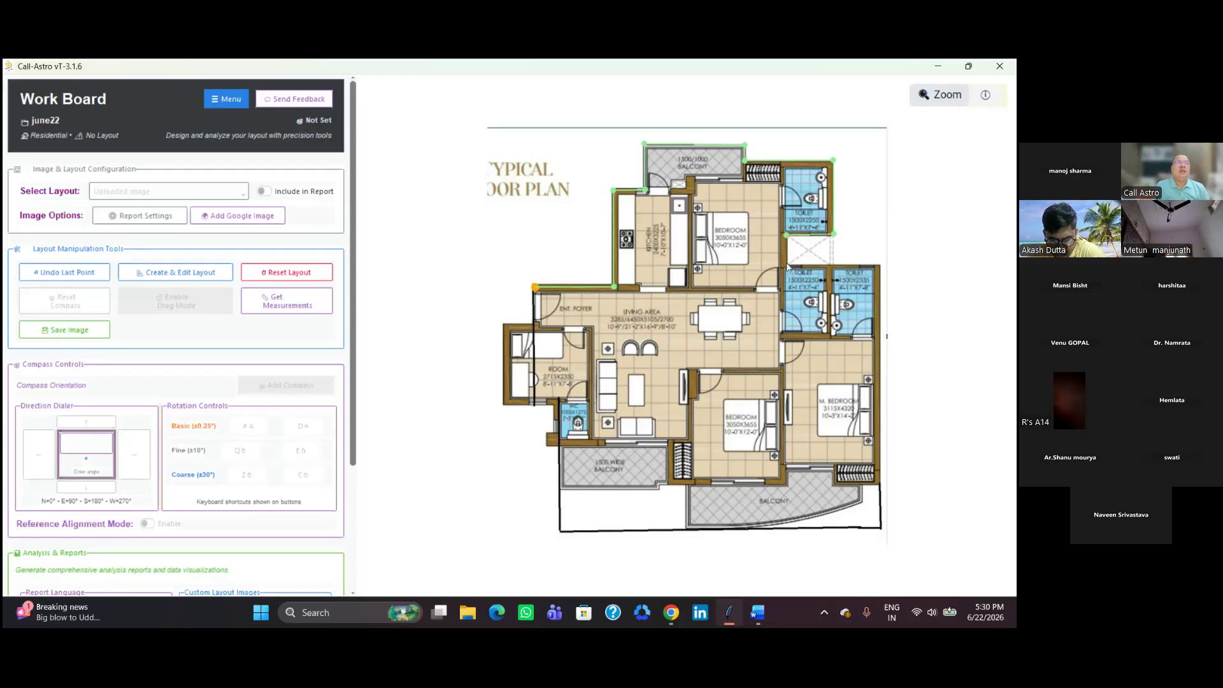
{"action": "left_click", "coordinate": [787, 263]}
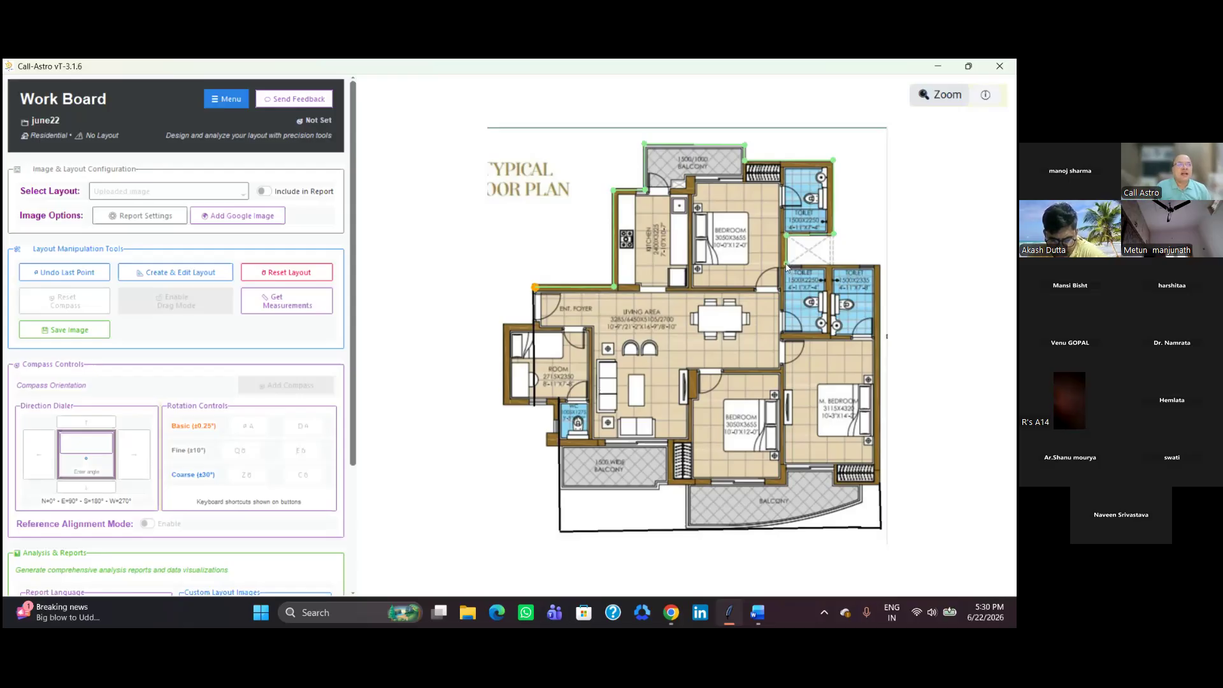
{"action": "left_click", "coordinate": [880, 264]}
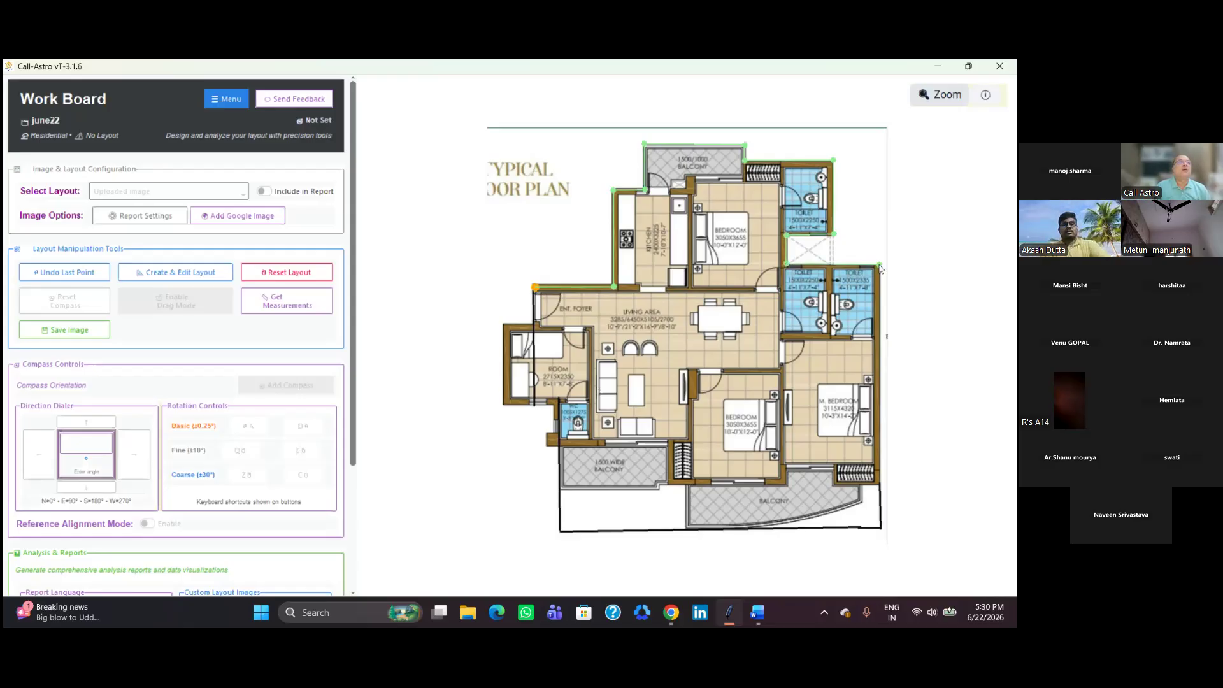
{"action": "left_click", "coordinate": [879, 482]}
{"action": "left_click", "coordinate": [862, 485]}
{"action": "left_click", "coordinate": [862, 502]}
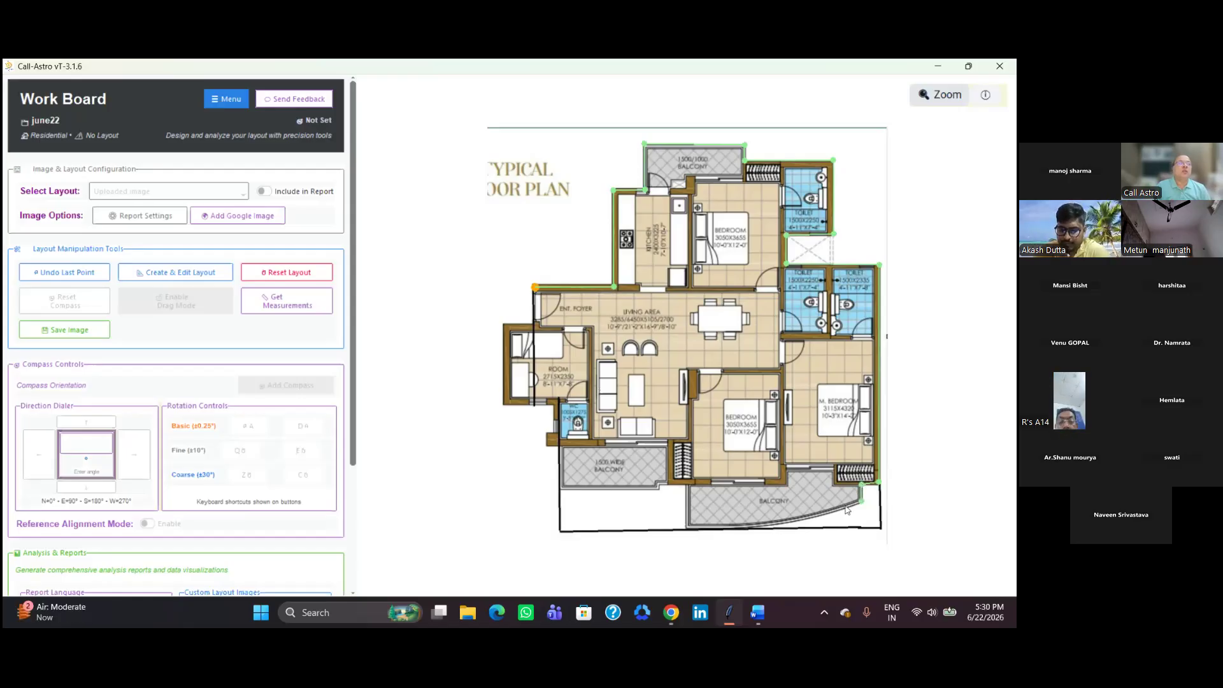
{"action": "left_click", "coordinate": [794, 521]}
{"action": "left_click", "coordinate": [688, 527]}
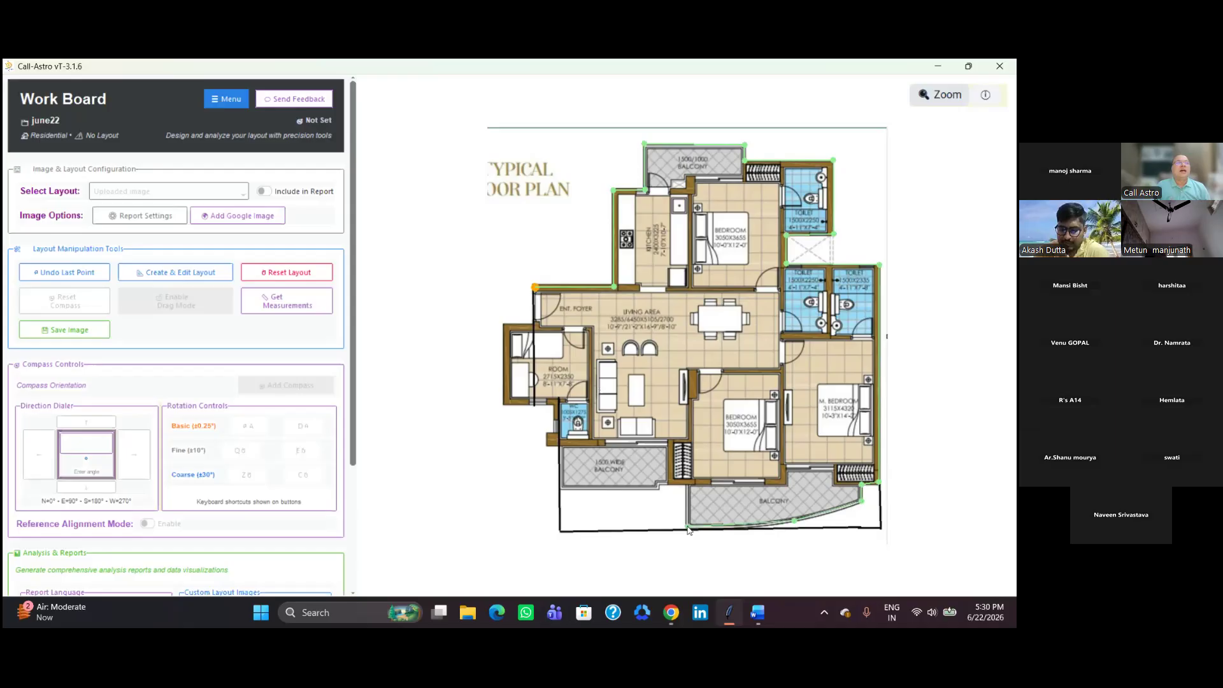
{"action": "left_click", "coordinate": [687, 481]}
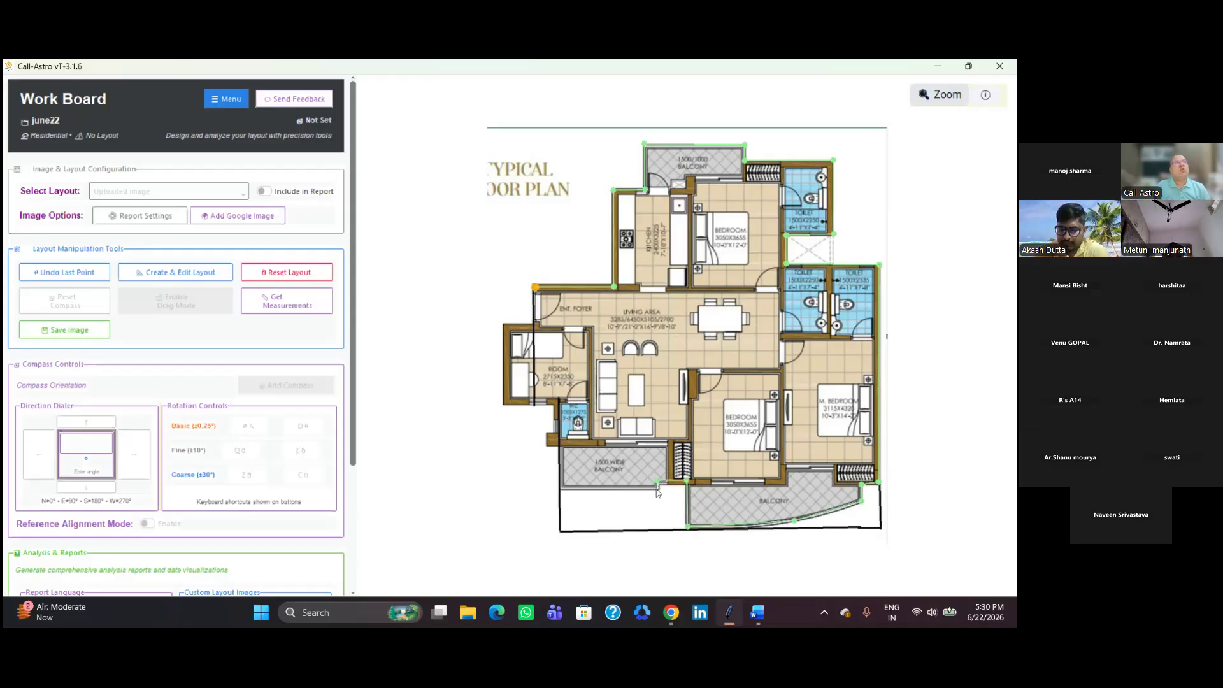
{"action": "left_click", "coordinate": [561, 487]}
{"action": "left_click", "coordinate": [557, 400]}
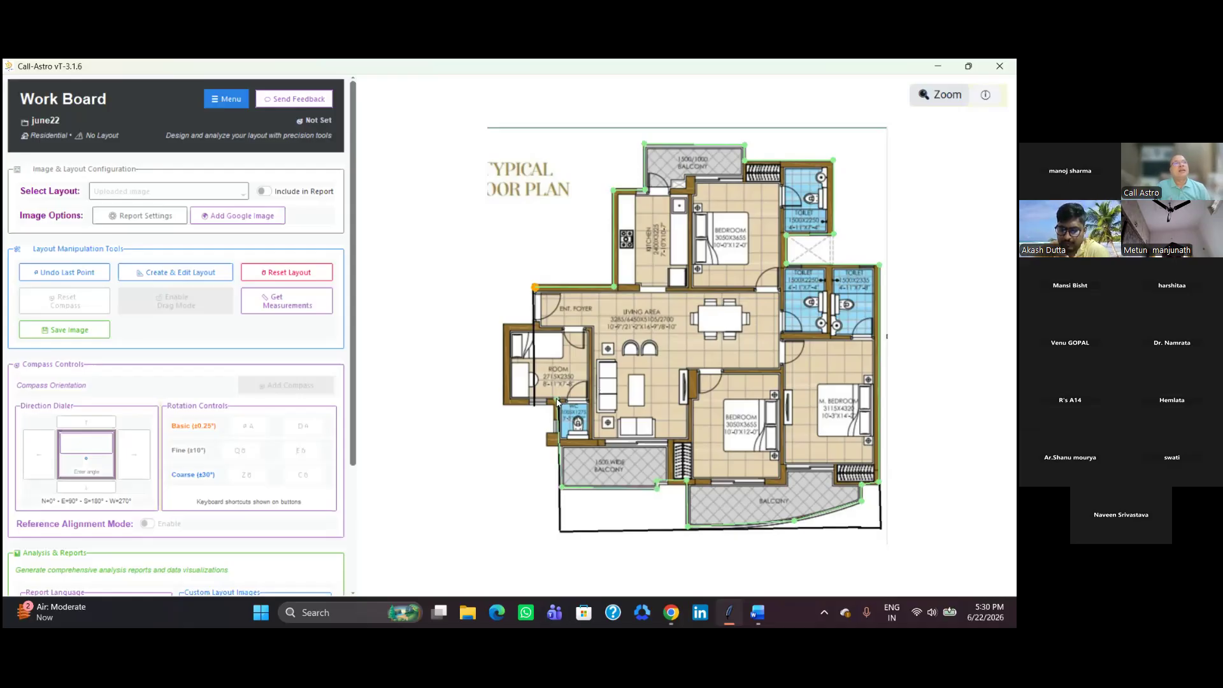
{"action": "left_click", "coordinate": [507, 401]}
{"action": "left_click", "coordinate": [507, 326]}
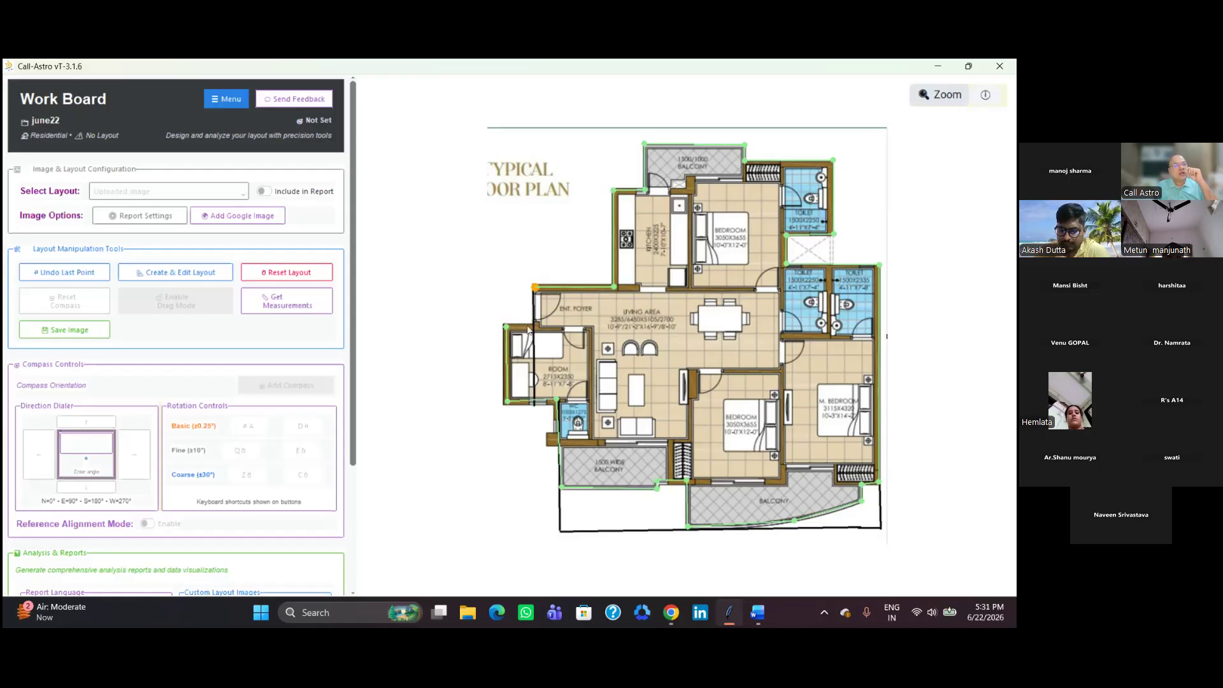
{"action": "left_click", "coordinate": [536, 288]}
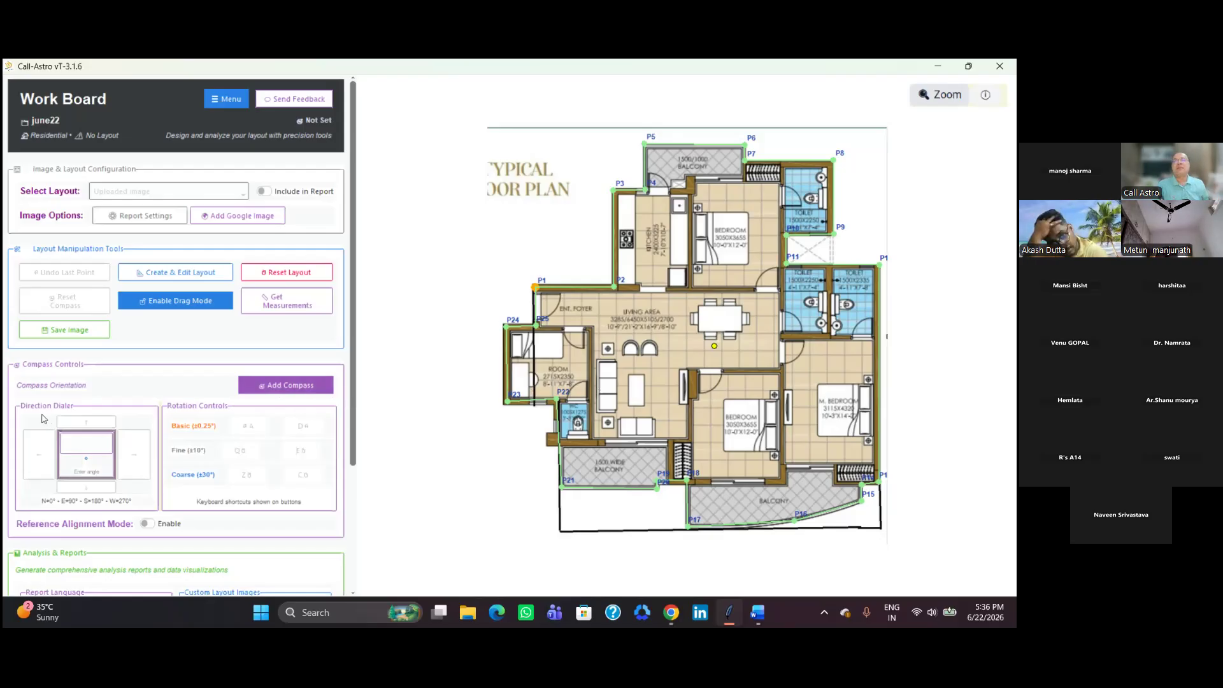
Add a compass to the layout, set the direction of the plan's left side to 150°, and finish the compass orientation
{"action": "left_click", "coordinate": [292, 390]}
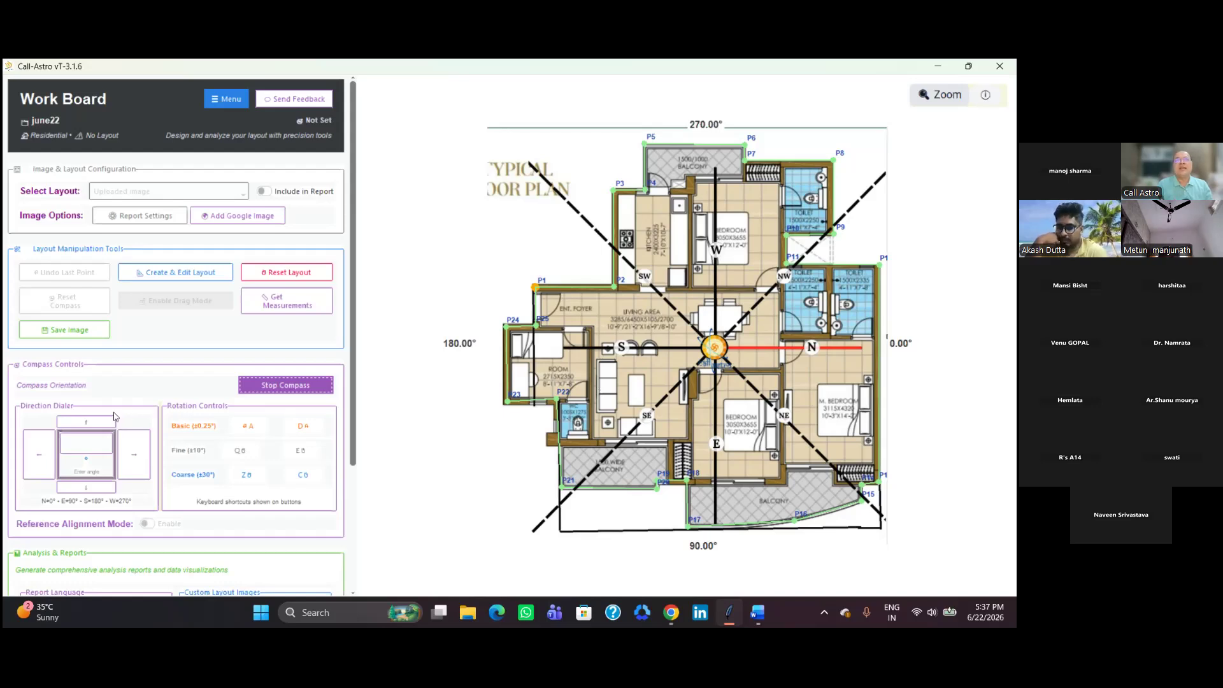
{"action": "left_click", "coordinate": [72, 444]}
{"action": "type", "text": "150"}
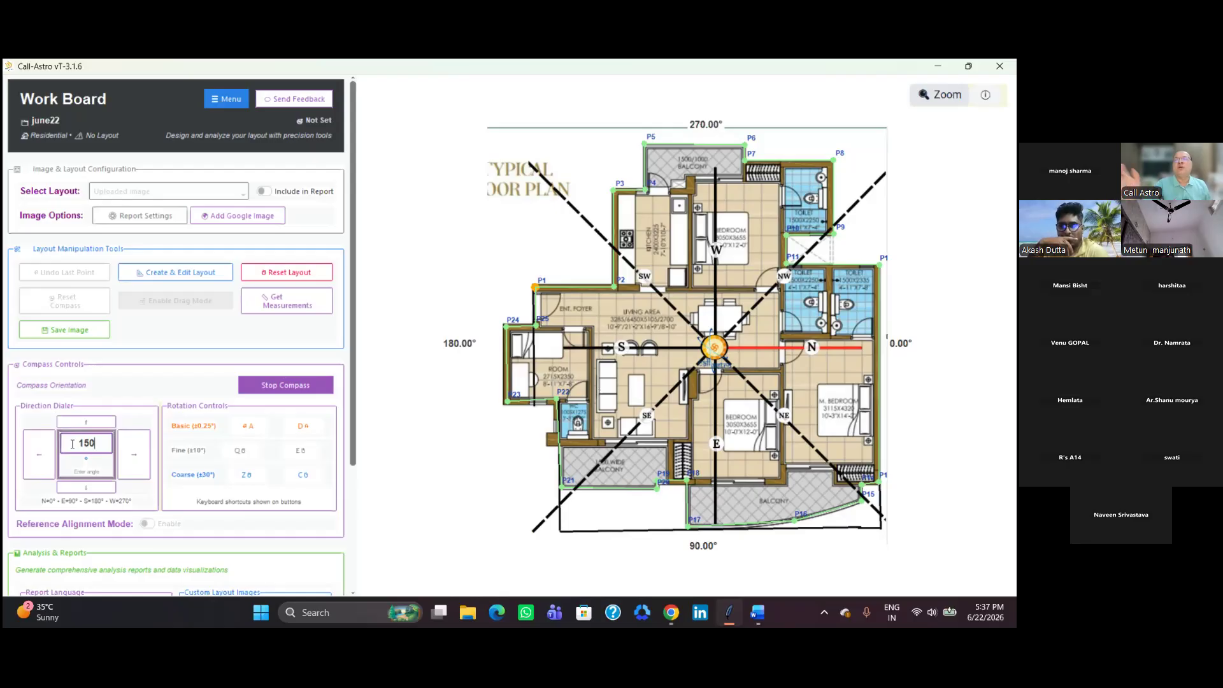
{"action": "key", "text": "Return"}
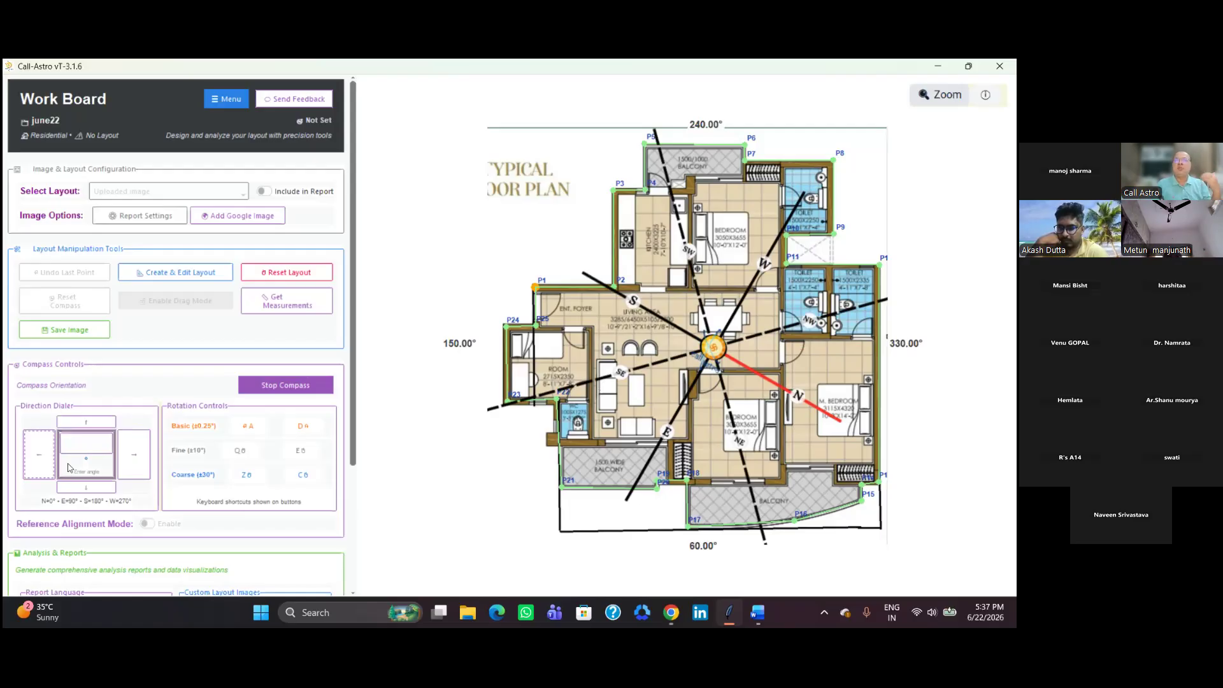
{"action": "left_click", "coordinate": [251, 390]}
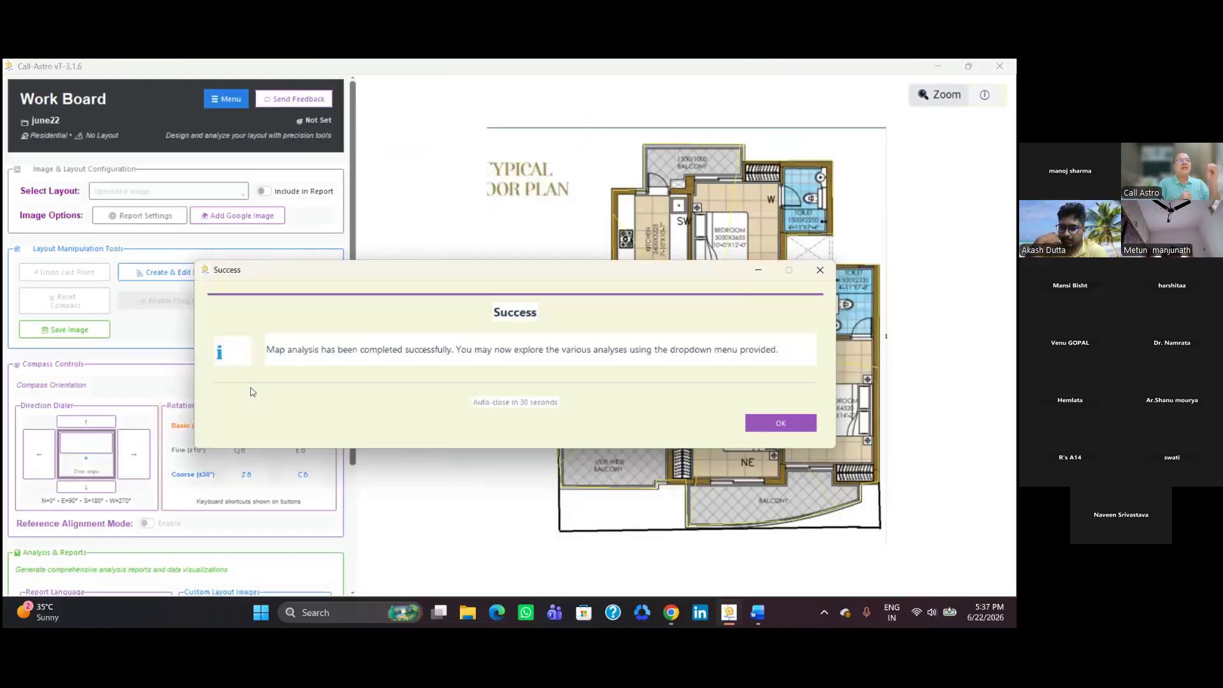
{"action": "left_click", "coordinate": [761, 428]}
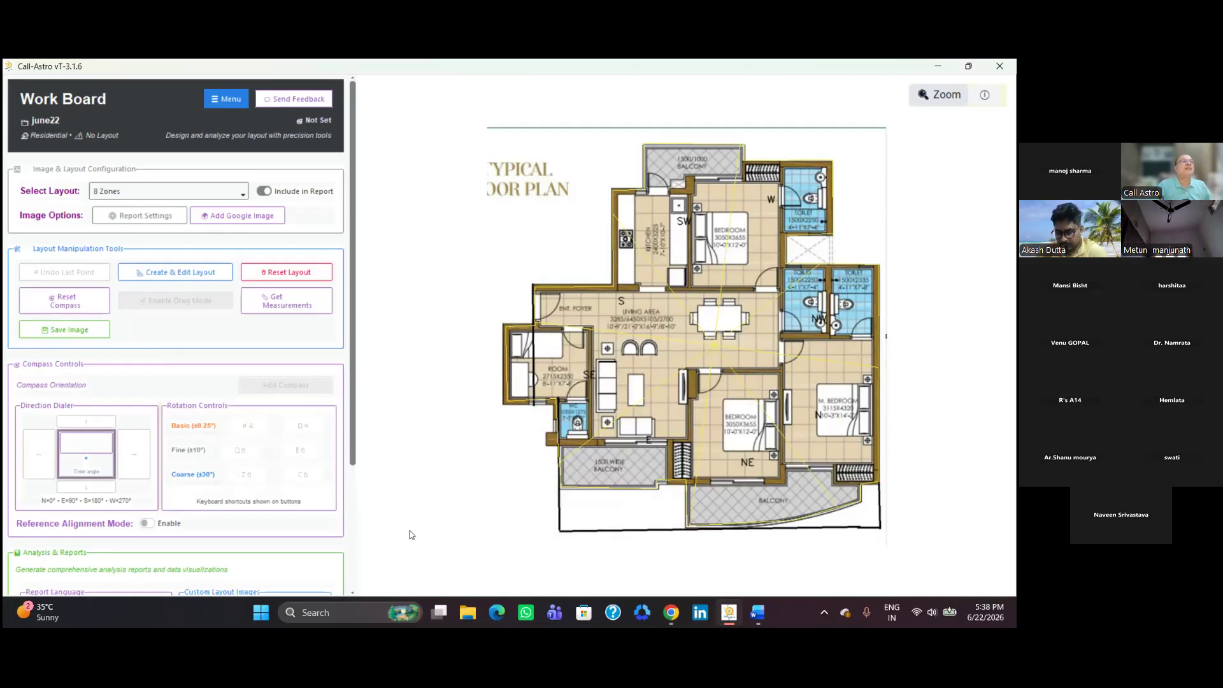
Switch to Word and look through the index and first layout analysis pages of the gridded report
{"action": "left_click", "coordinate": [352, 567]}
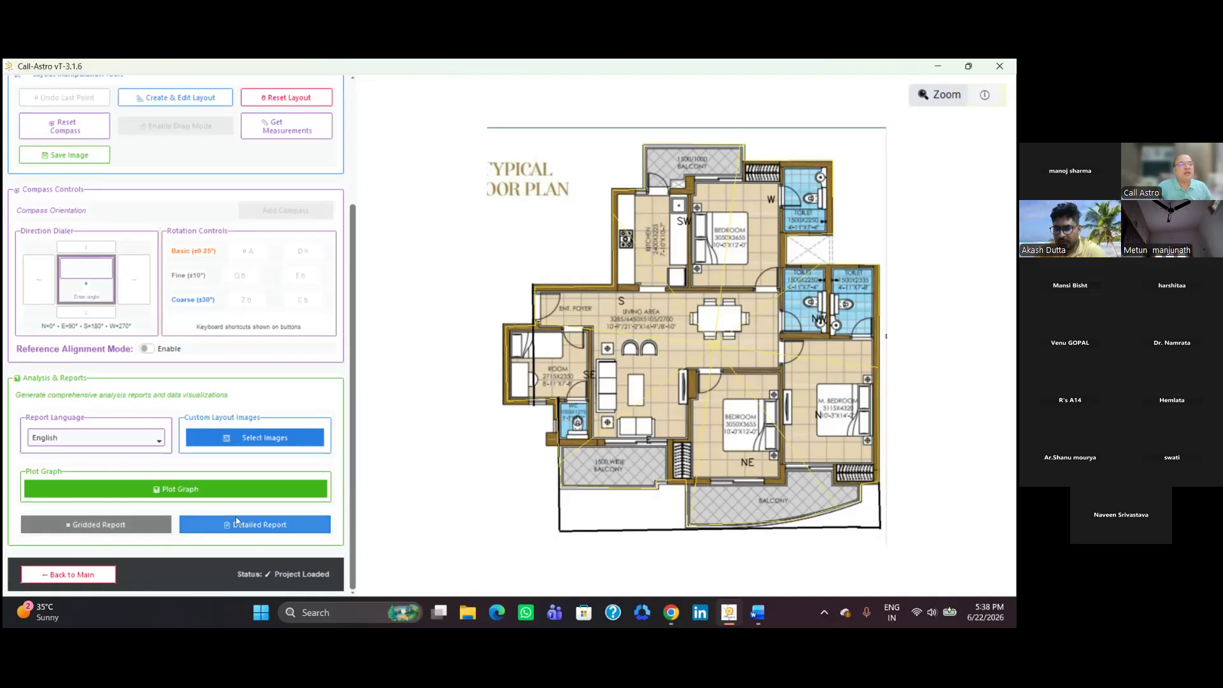
{"action": "mouse_move", "coordinate": [766, 614]}
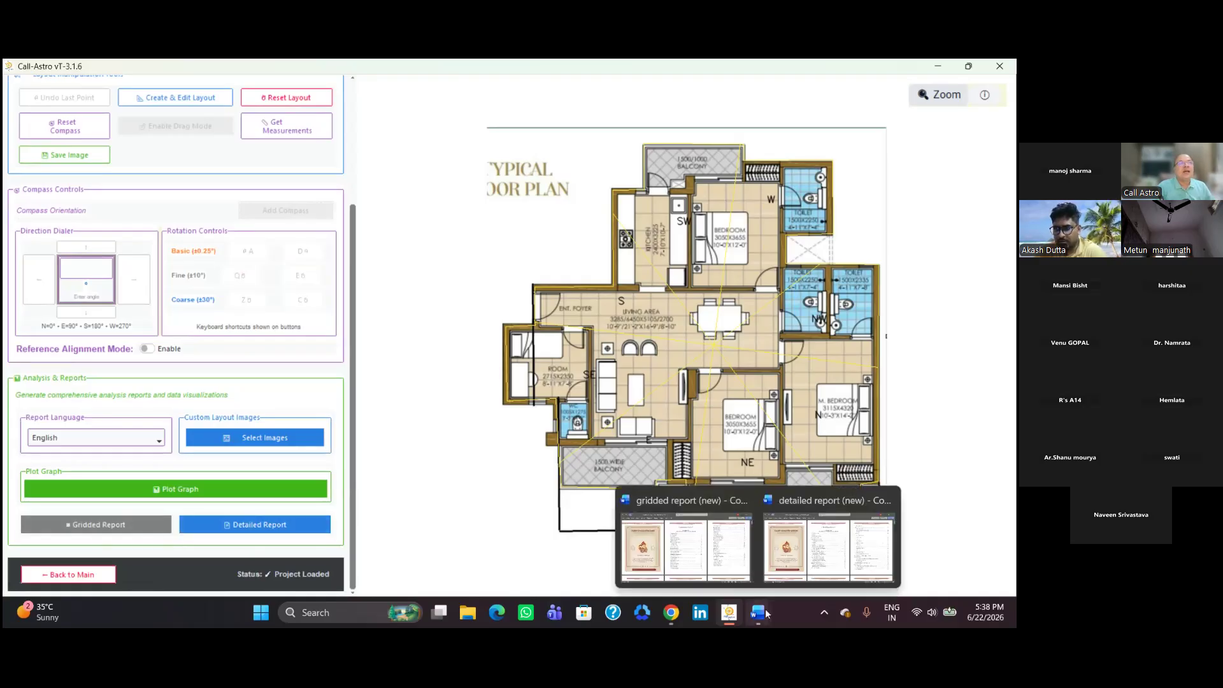
{"action": "left_click", "coordinate": [718, 570]}
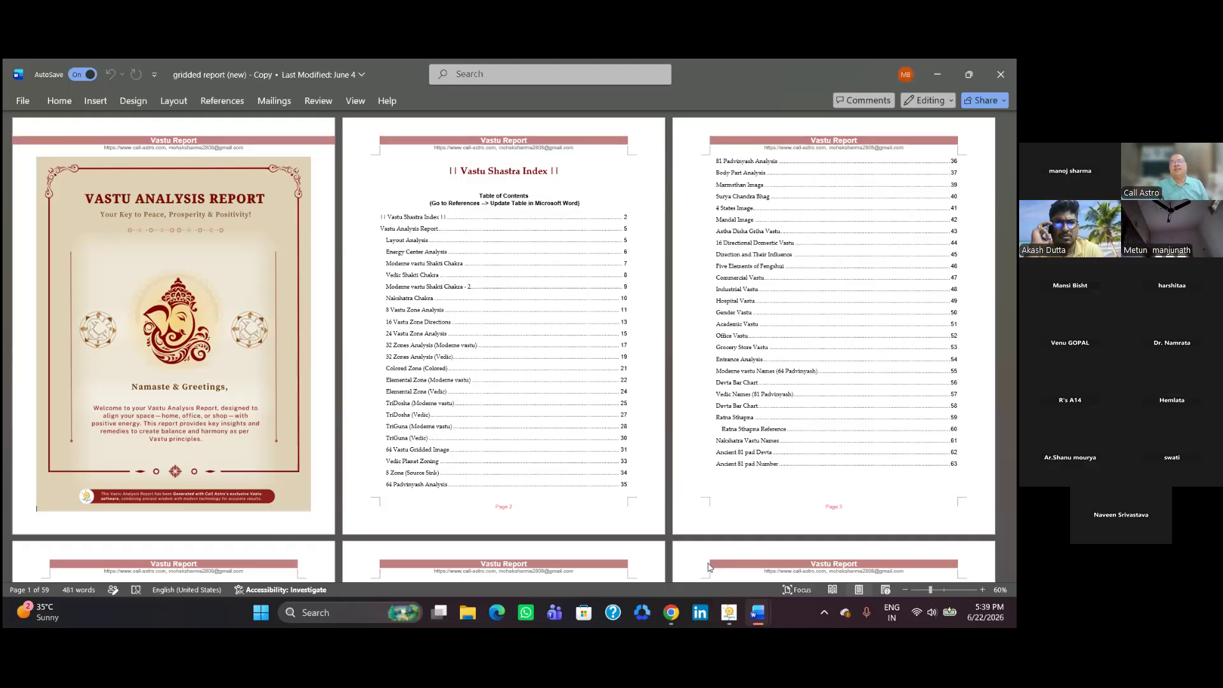
{"action": "scroll", "coordinate": [708, 567], "scroll_direction": "down", "scroll_amount": 6}
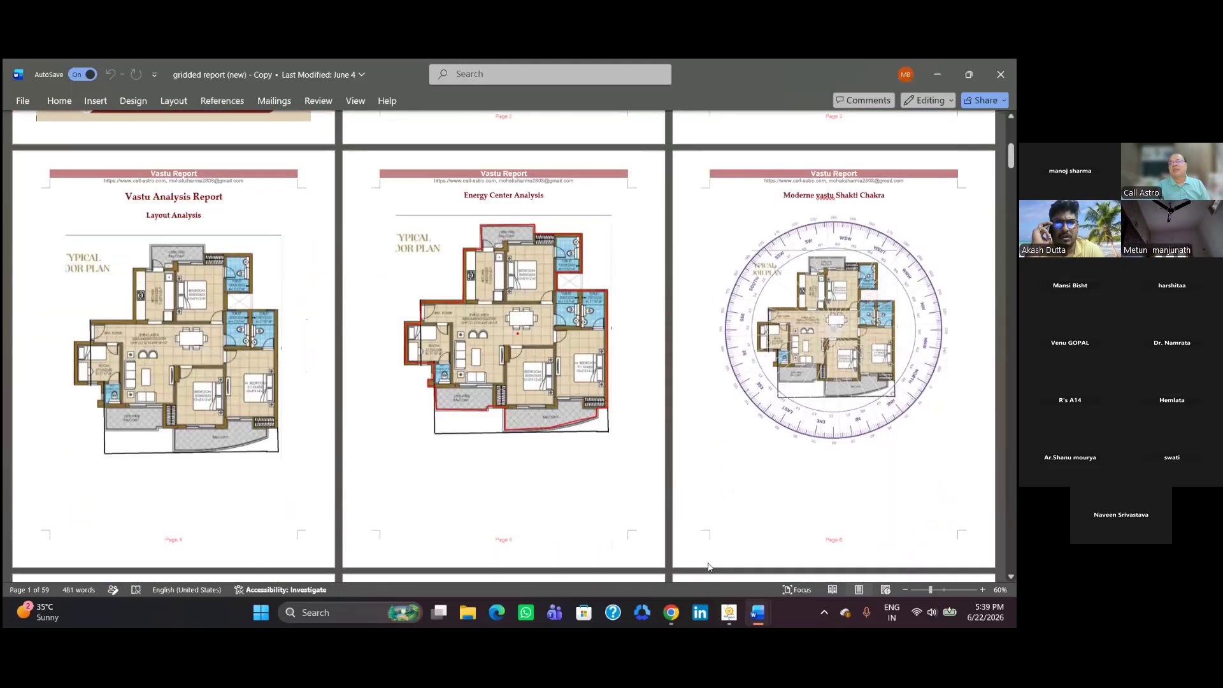
{"action": "scroll", "coordinate": [709, 567], "scroll_direction": "down", "scroll_amount": 2}
{"action": "scroll", "coordinate": [708, 566], "scroll_direction": "up", "scroll_amount": 1}
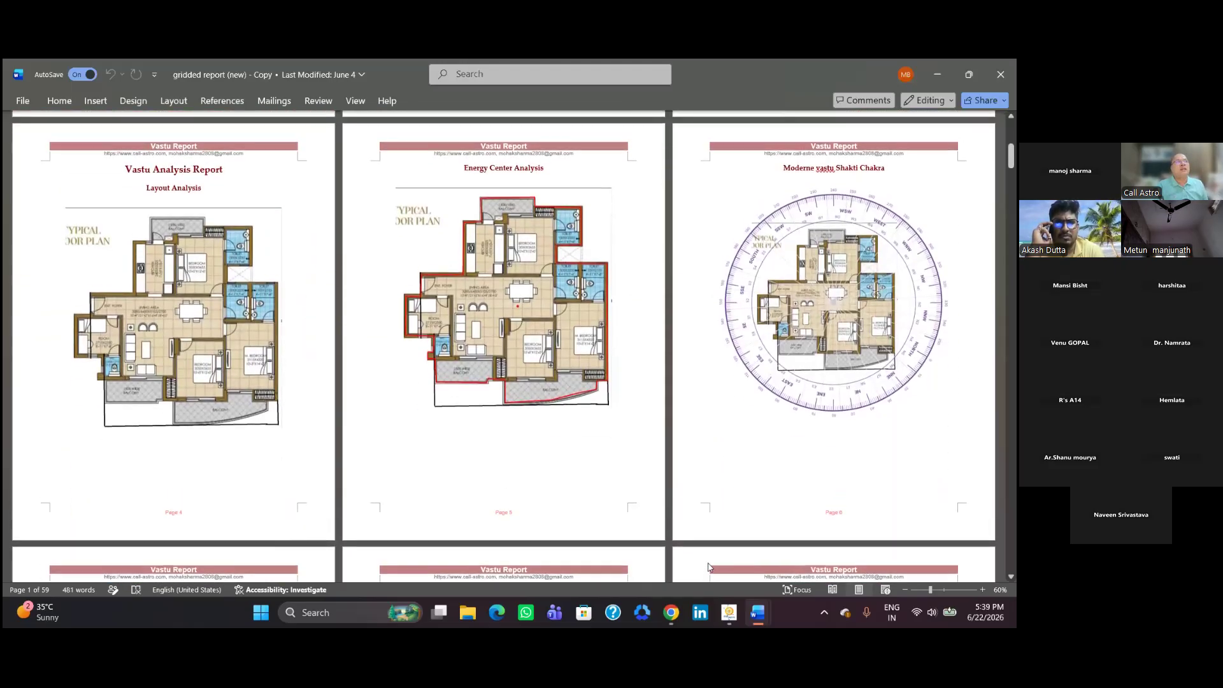
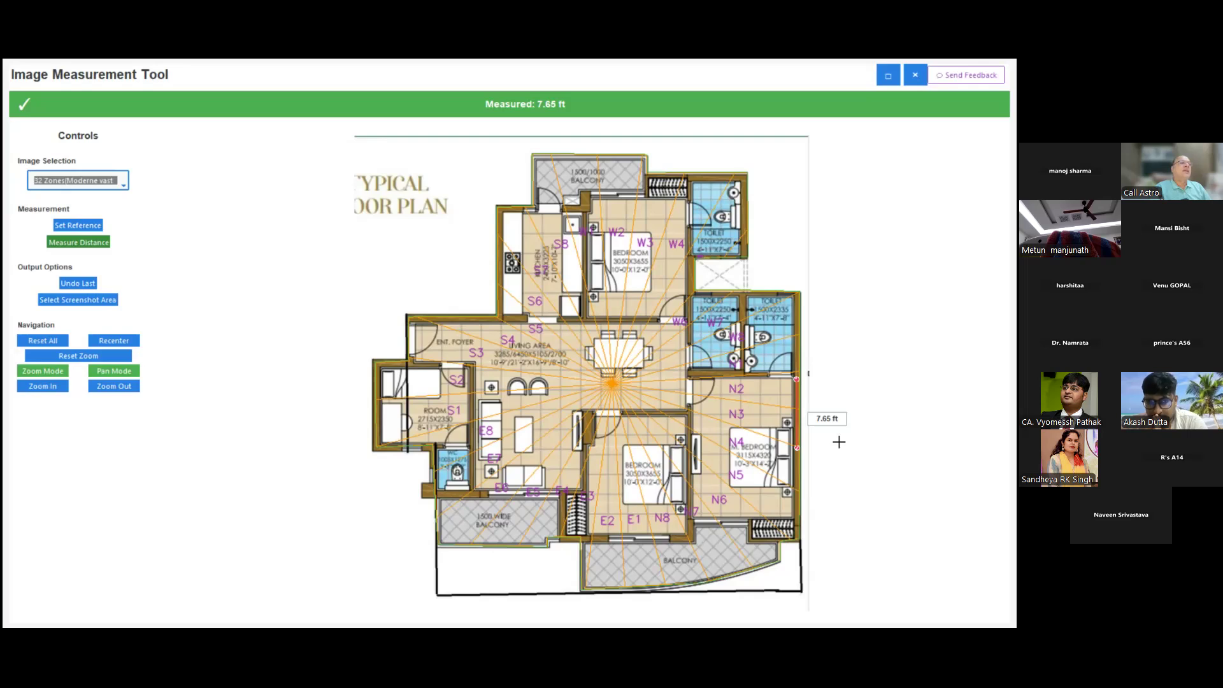
Close the image measurement tool and open the detailed report setup for the project
{"action": "left_click", "coordinate": [915, 74]}
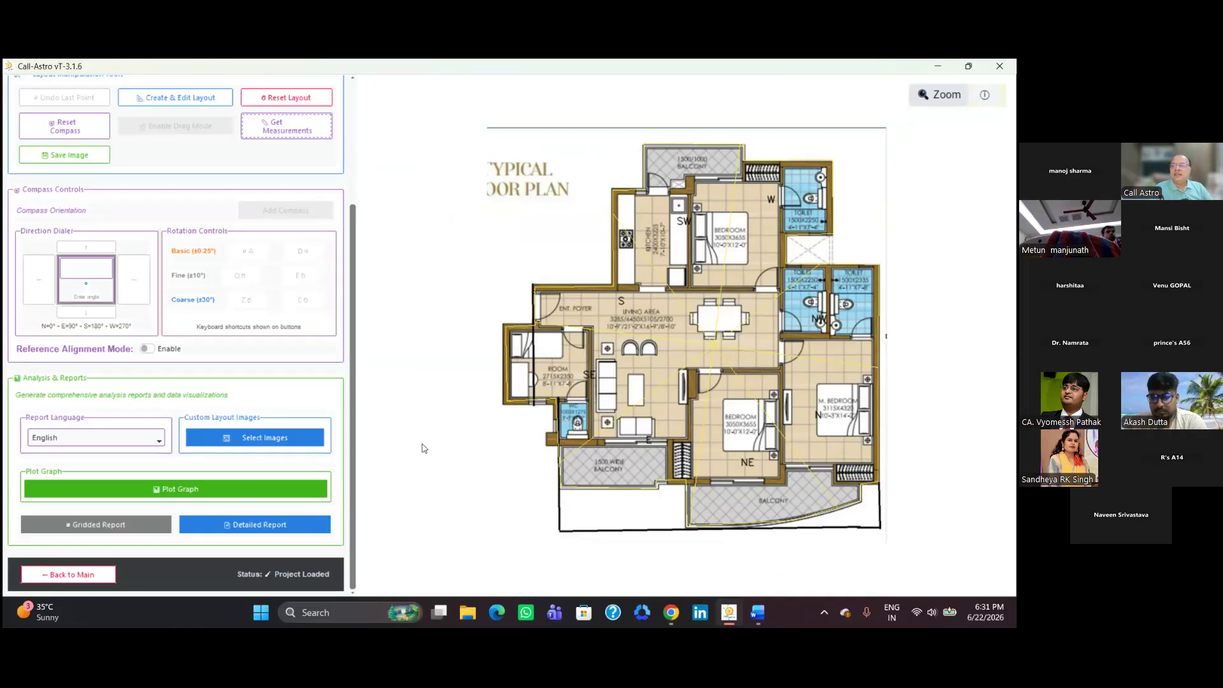
{"action": "left_click", "coordinate": [320, 526]}
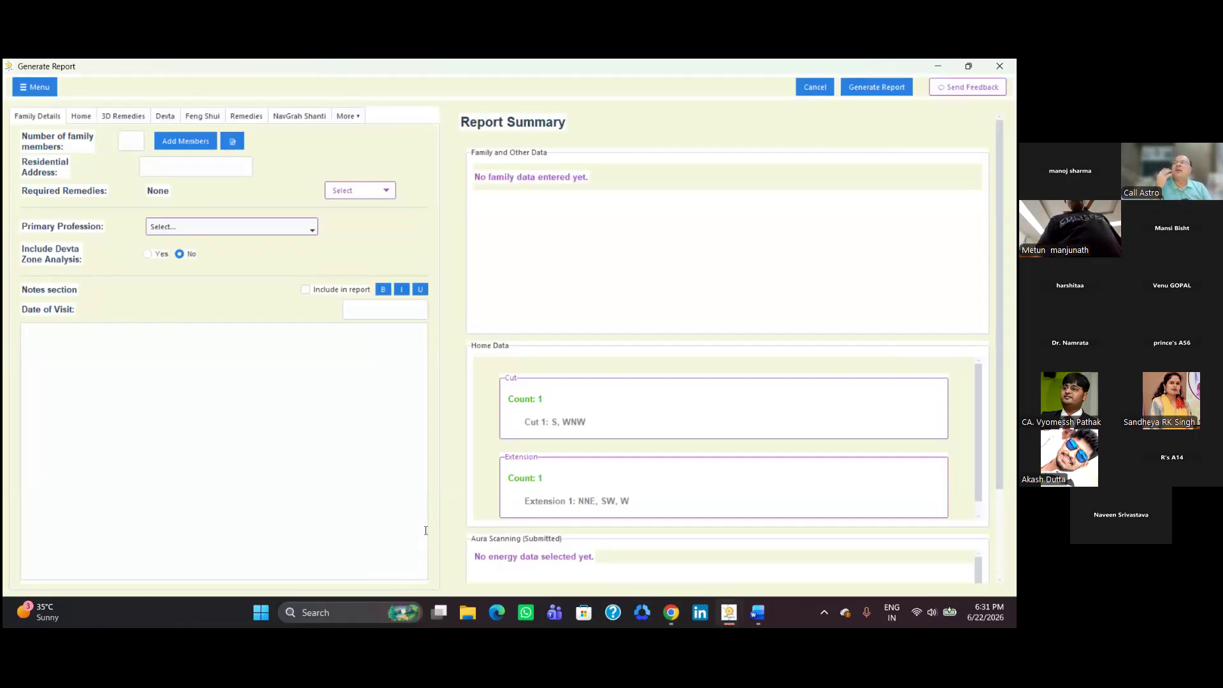
Check the options offered for required remedies and primary profession in the family details without choosing any
{"action": "left_click", "coordinate": [127, 139]}
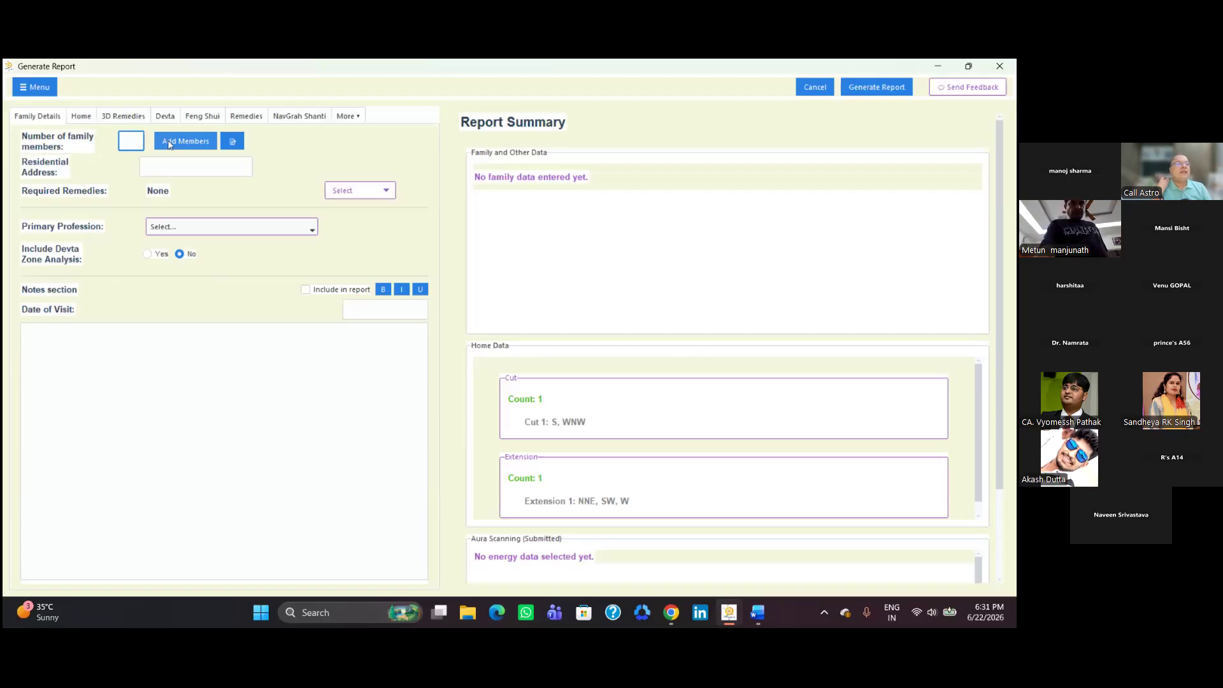
{"action": "left_click", "coordinate": [388, 196]}
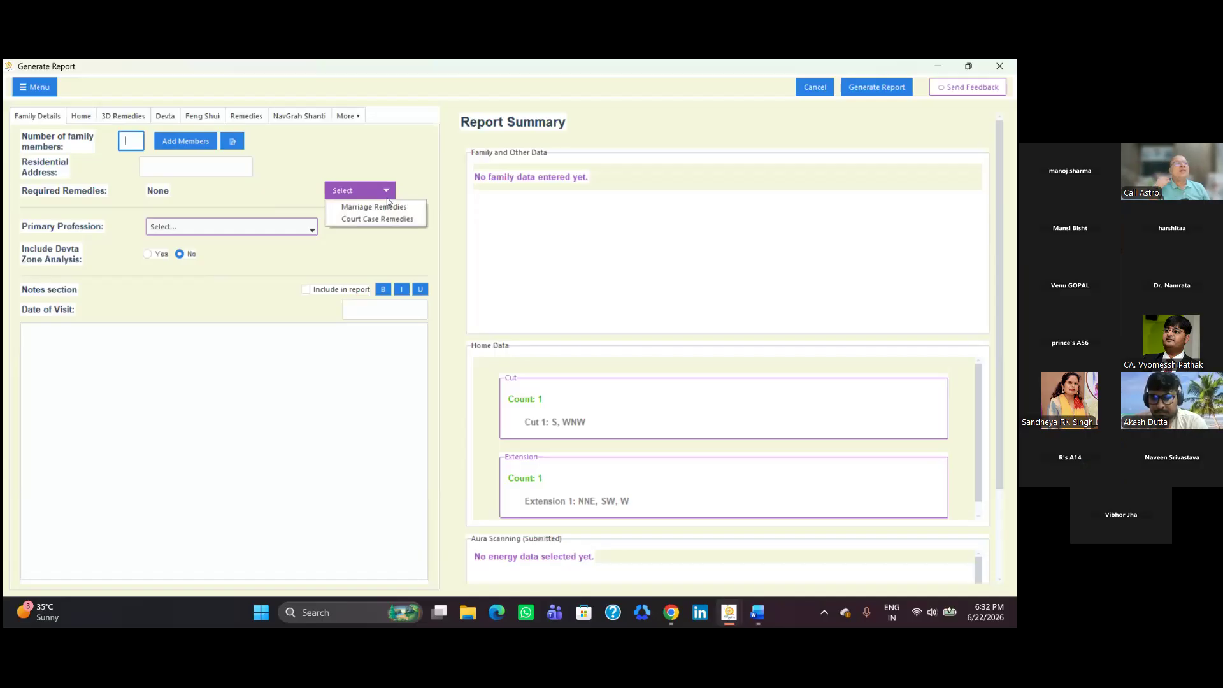
{"action": "left_click", "coordinate": [385, 232]}
{"action": "left_click", "coordinate": [312, 231]}
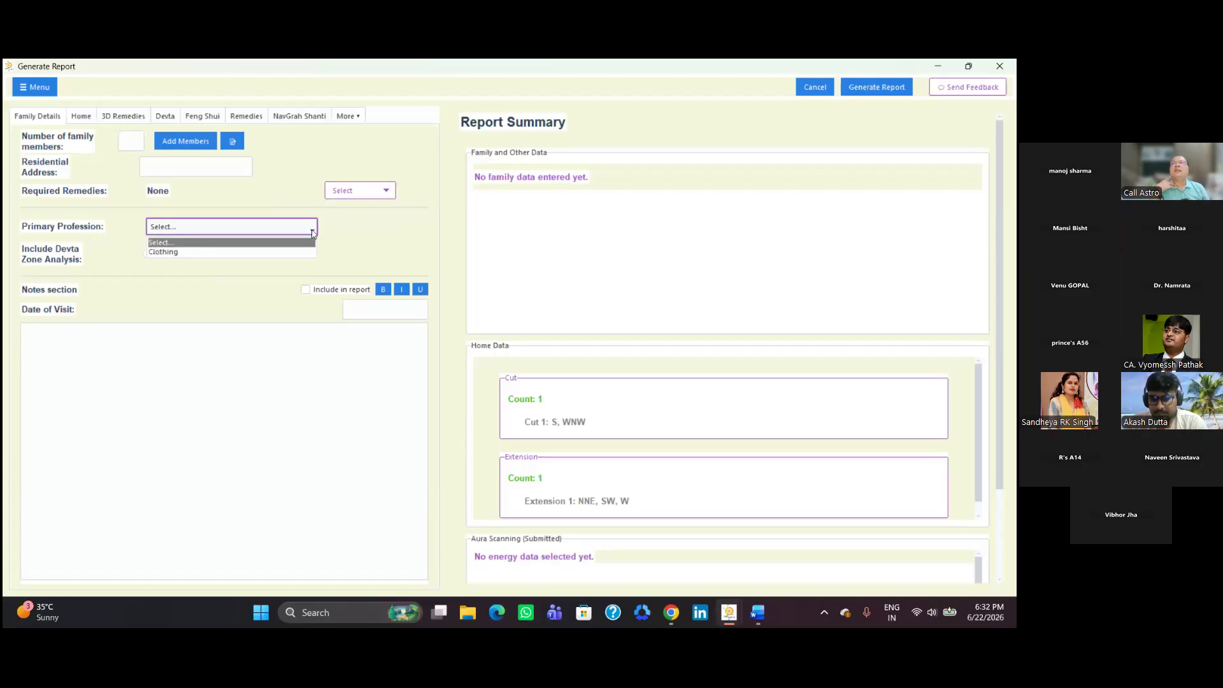
{"action": "left_click", "coordinate": [358, 247]}
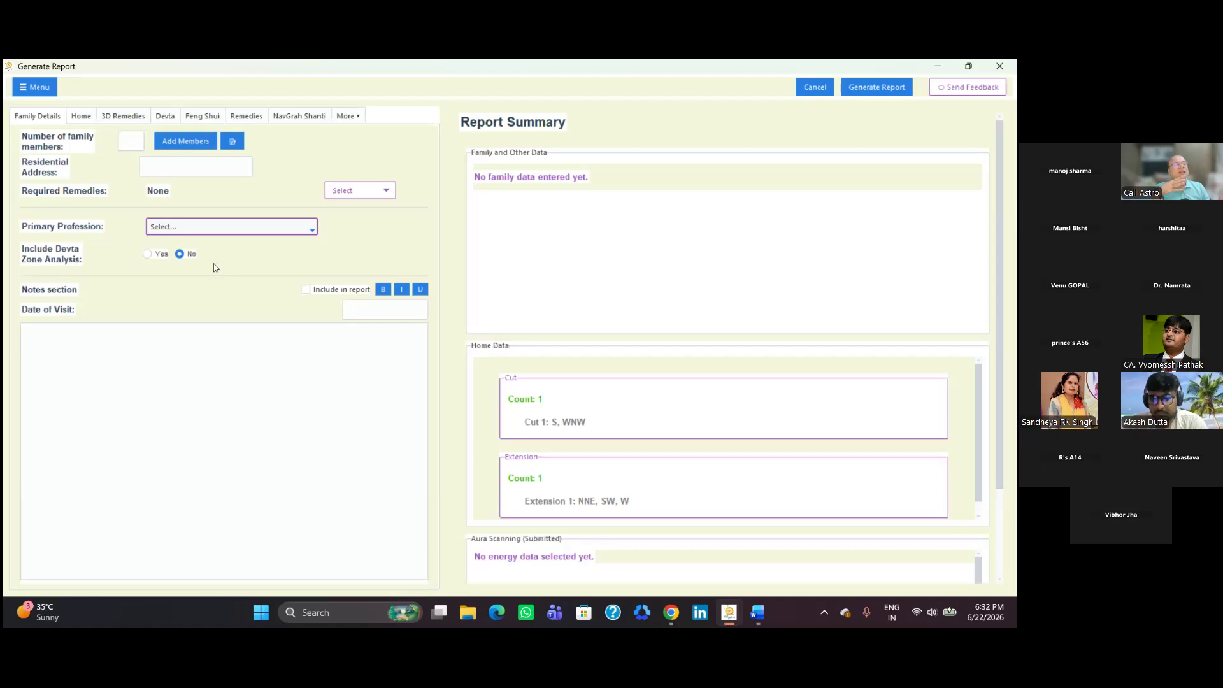
Include the Devta zone analysis in the report and go through the date of visit and notes fields, leaving both empty
{"action": "left_click", "coordinate": [148, 255]}
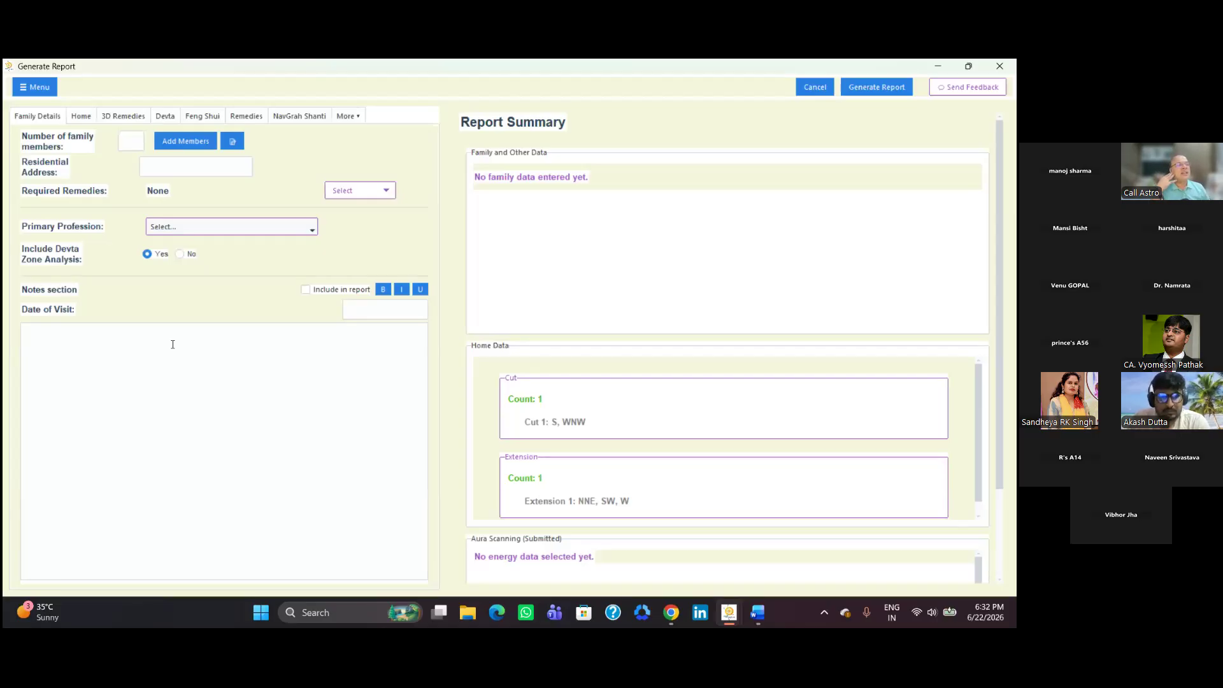
{"action": "left_click", "coordinate": [369, 314]}
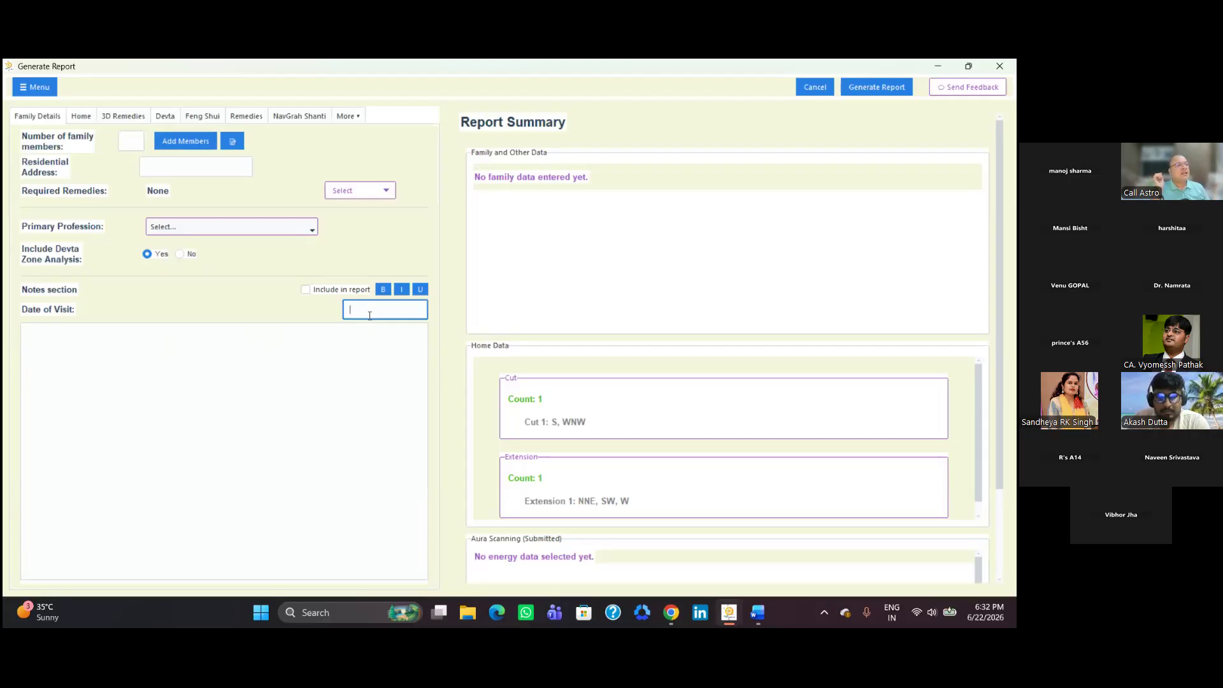
{"action": "left_click", "coordinate": [349, 334]}
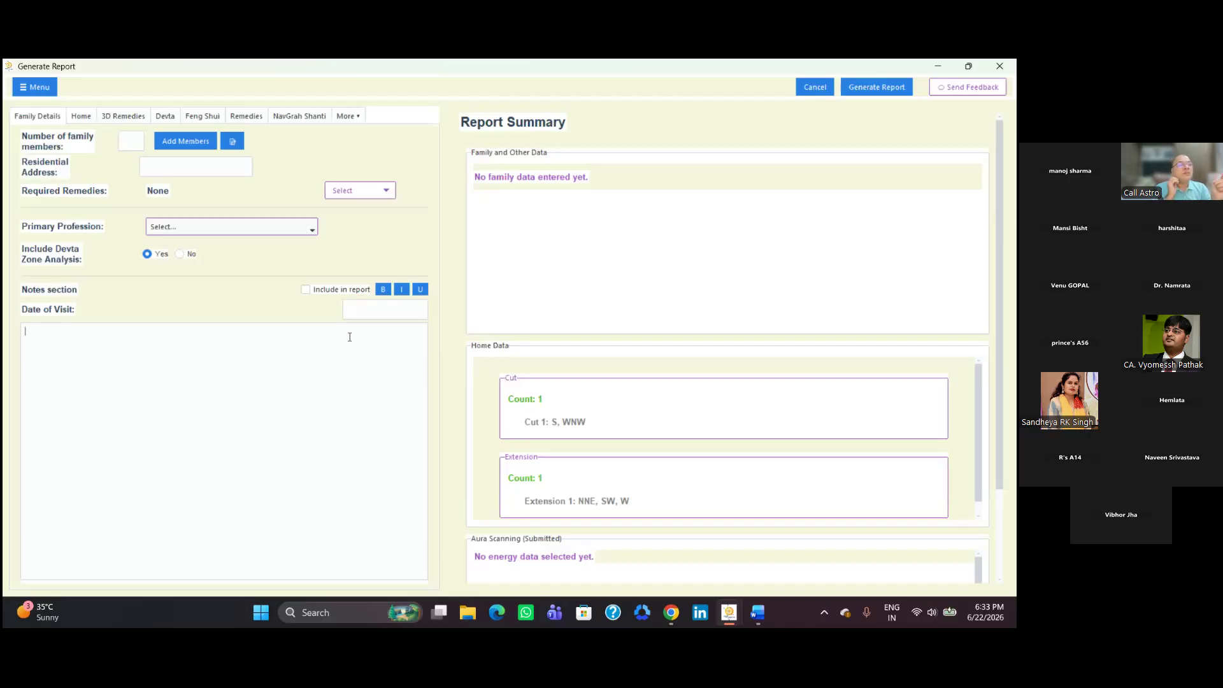
{"action": "left_click", "coordinate": [349, 337]}
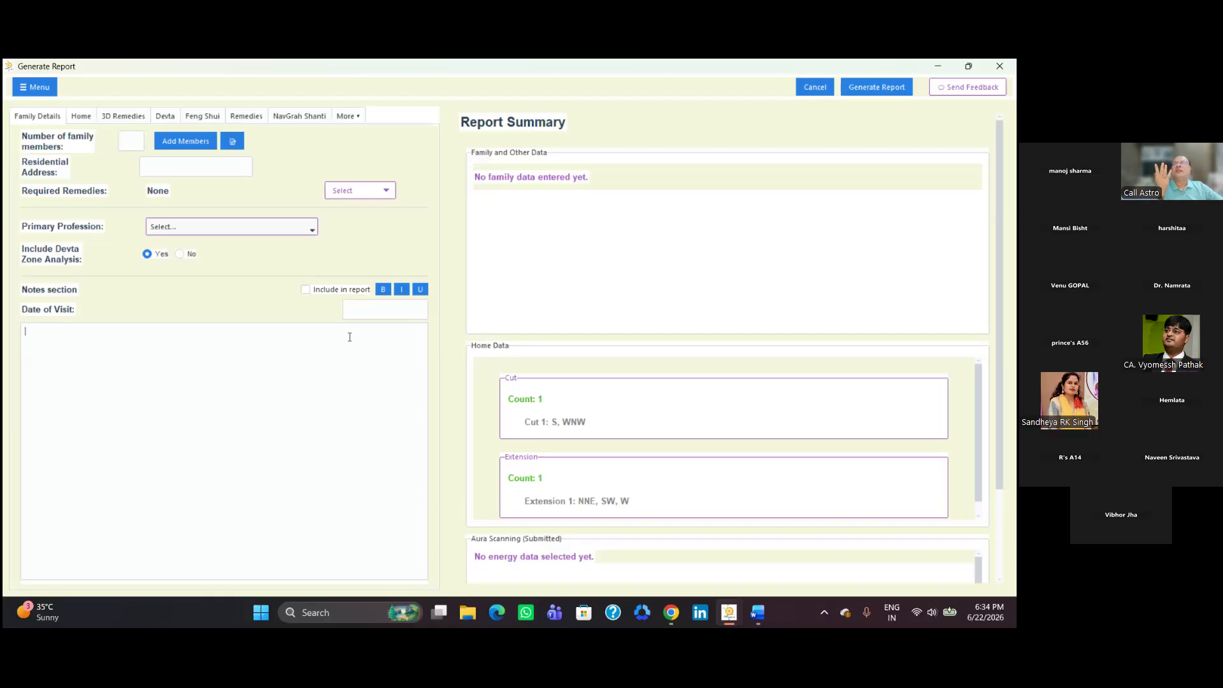
Review the home data setup, including the virtual door entry options and the full list of zone types down to Servent Room
{"action": "left_click", "coordinate": [79, 117]}
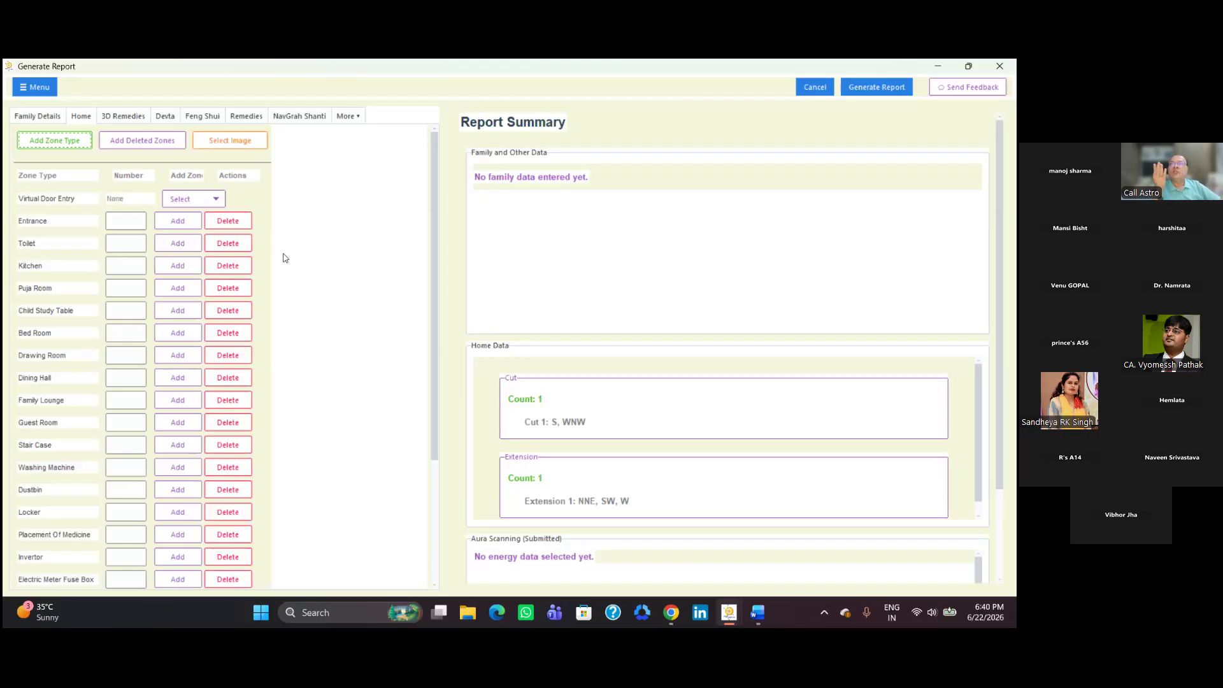
{"action": "left_click", "coordinate": [217, 201]}
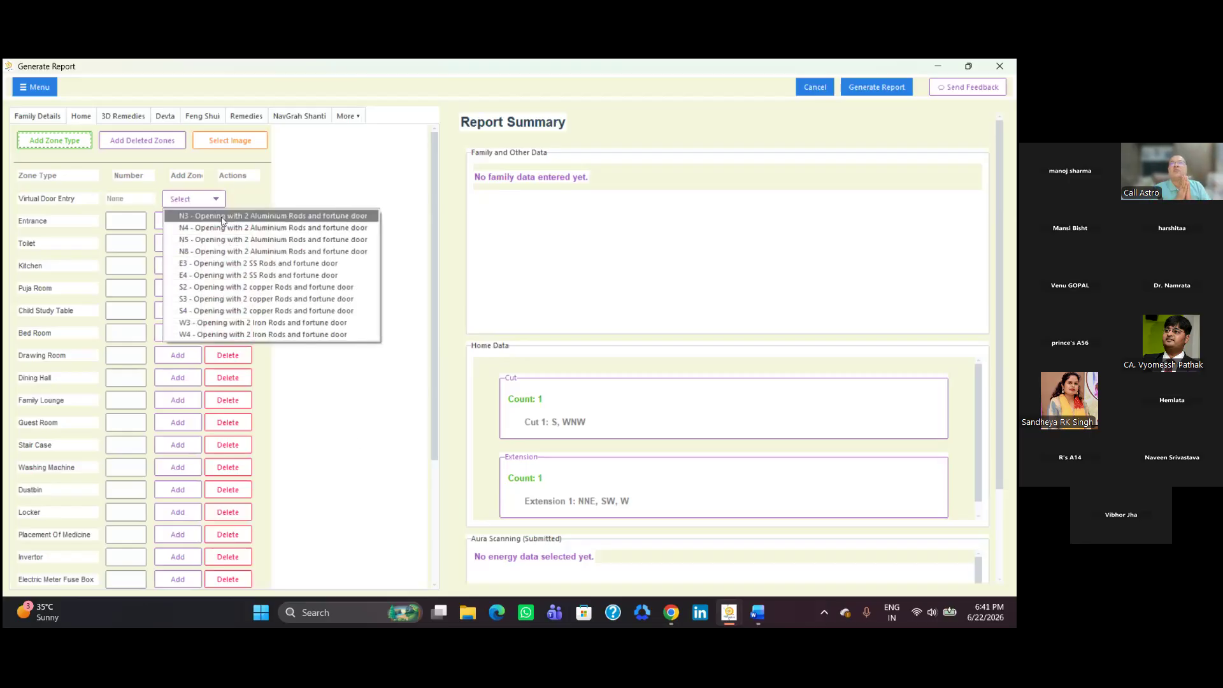
{"action": "left_click", "coordinate": [264, 360]}
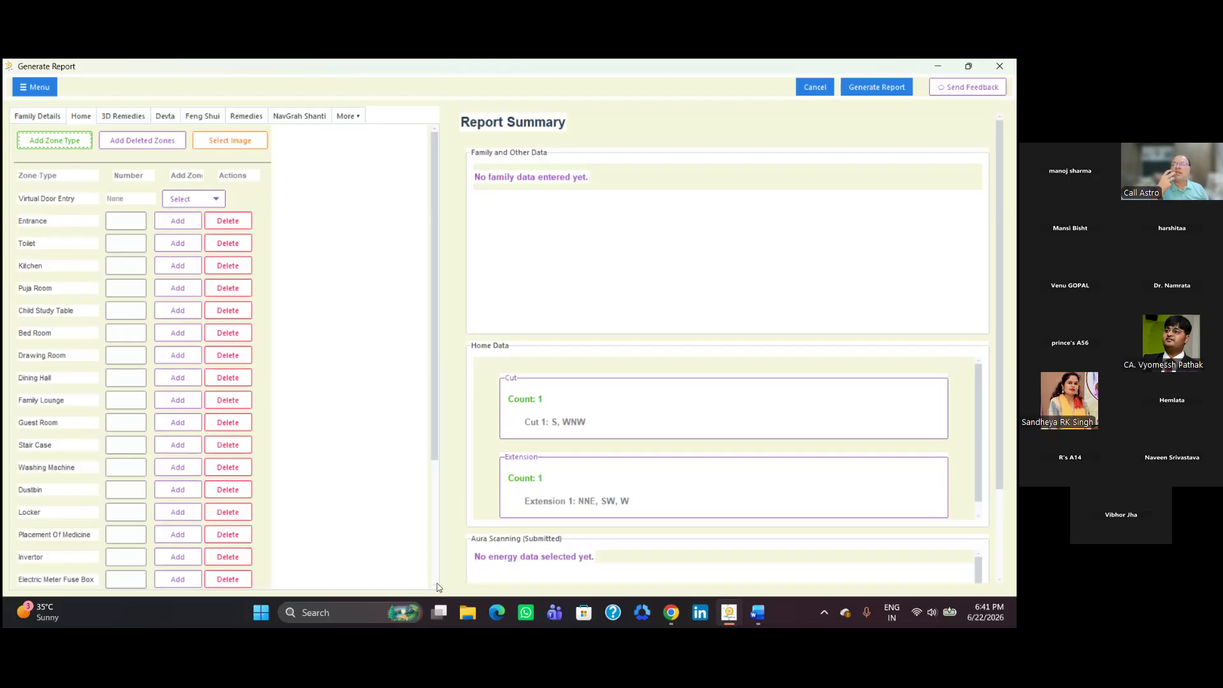
{"action": "scroll", "coordinate": [437, 585], "scroll_direction": "down", "scroll_amount": 2}
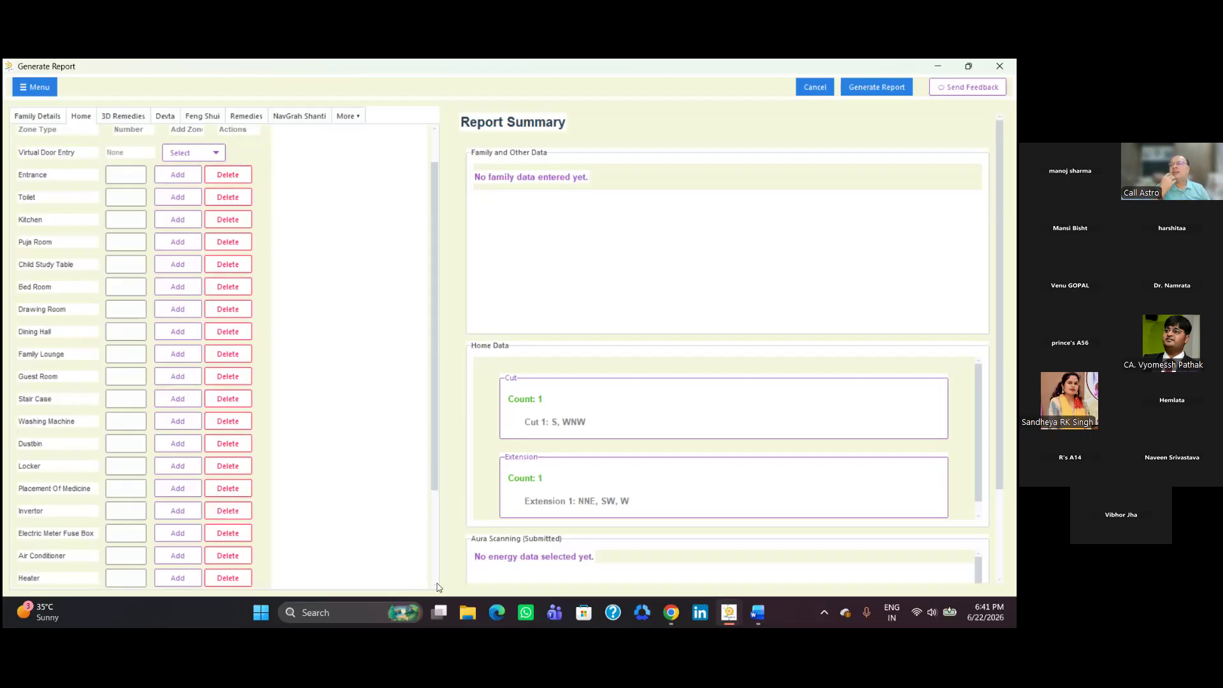
{"action": "scroll", "coordinate": [438, 587], "scroll_direction": "down", "scroll_amount": 3}
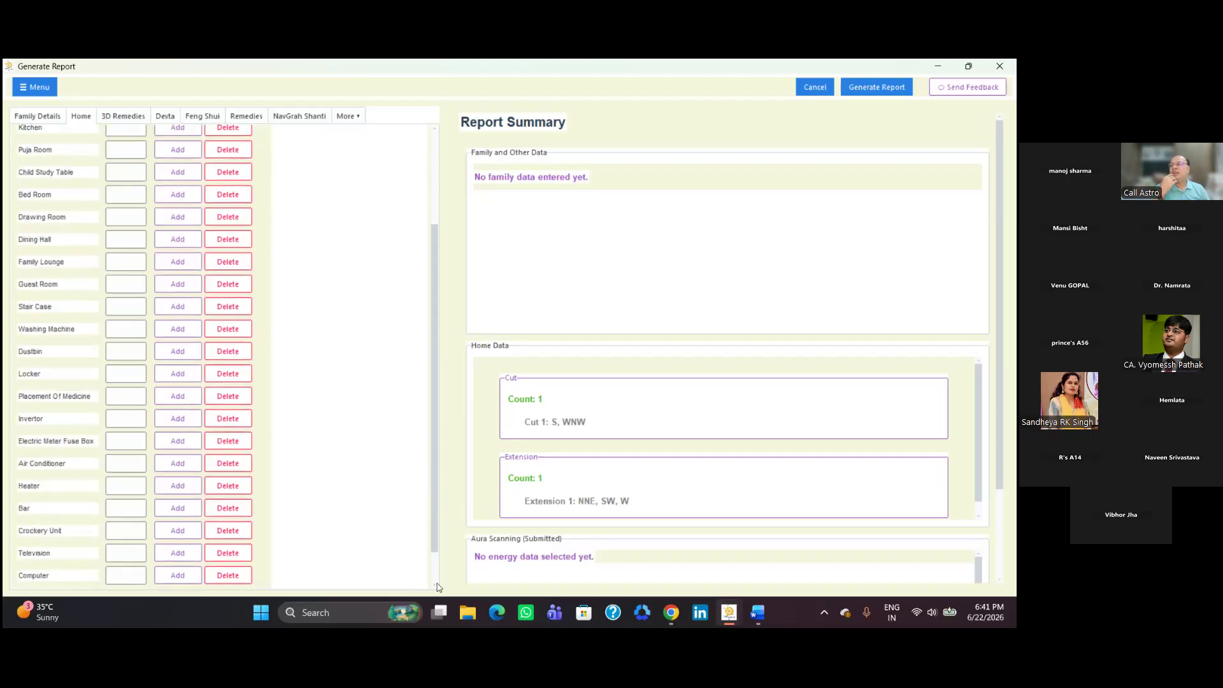
{"action": "scroll", "coordinate": [438, 587], "scroll_direction": "down", "scroll_amount": 2}
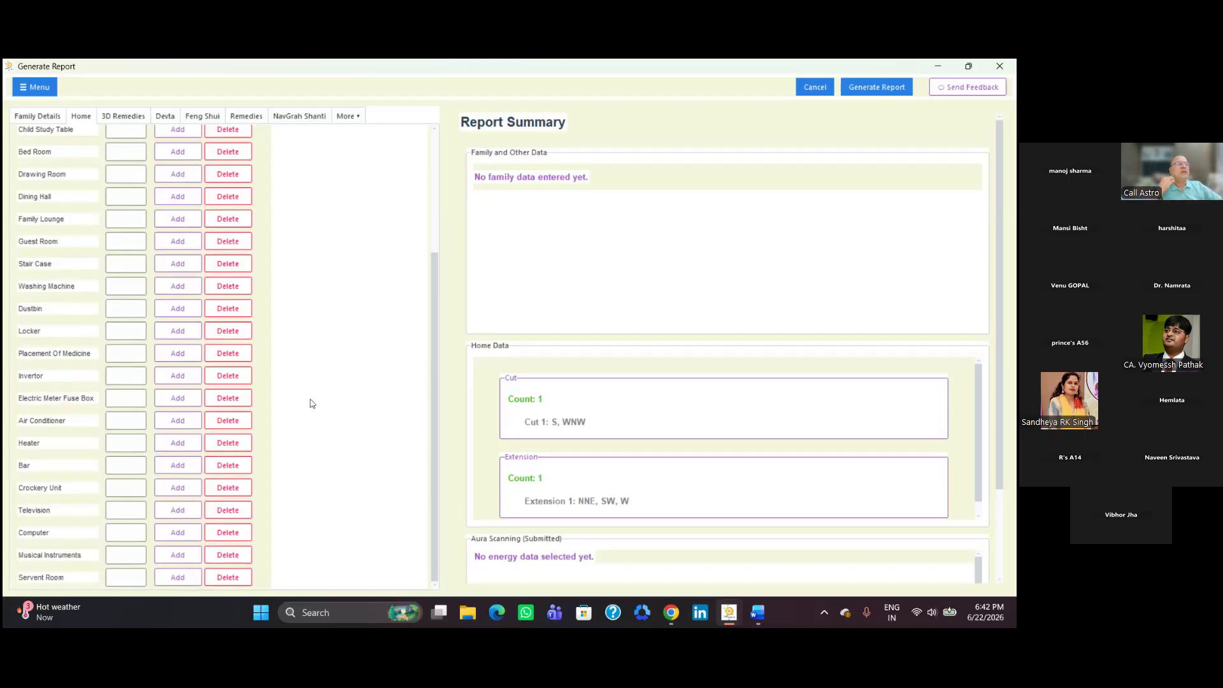
Enable the Indra Dev card for the East among the 3D remedies and the Isha/Shikhi North-East card among the Devta remedies
{"action": "left_click", "coordinate": [130, 119]}
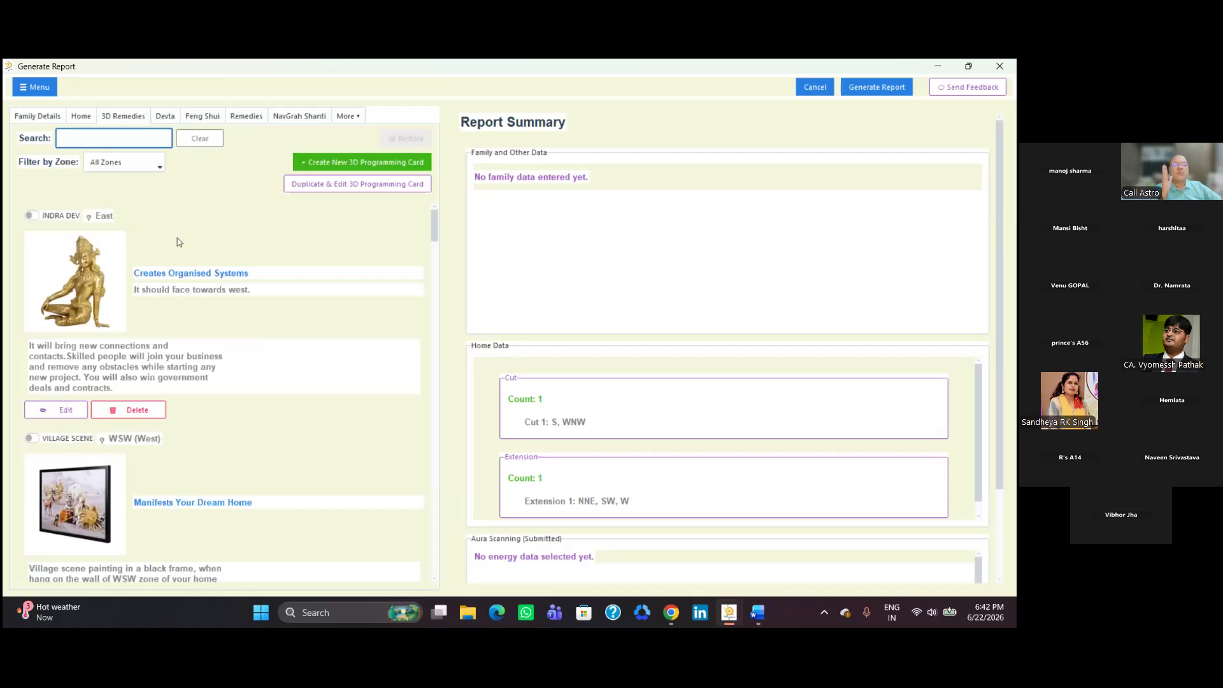
{"action": "left_click", "coordinate": [30, 216]}
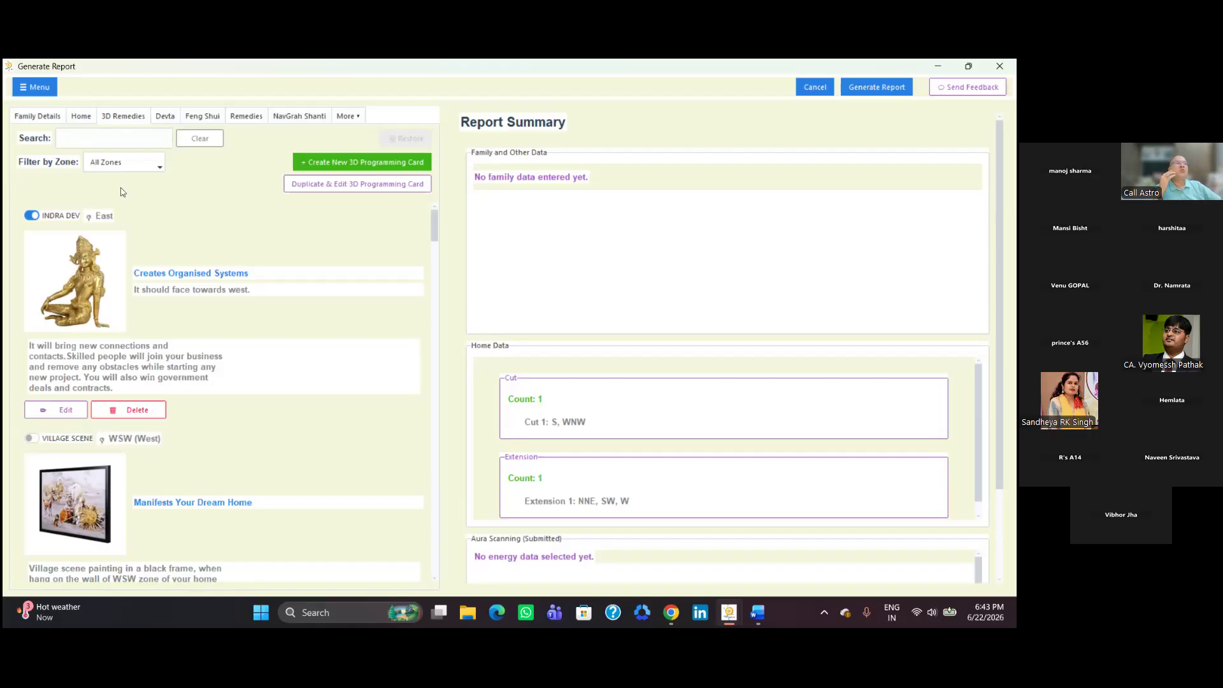
{"action": "left_click", "coordinate": [163, 118]}
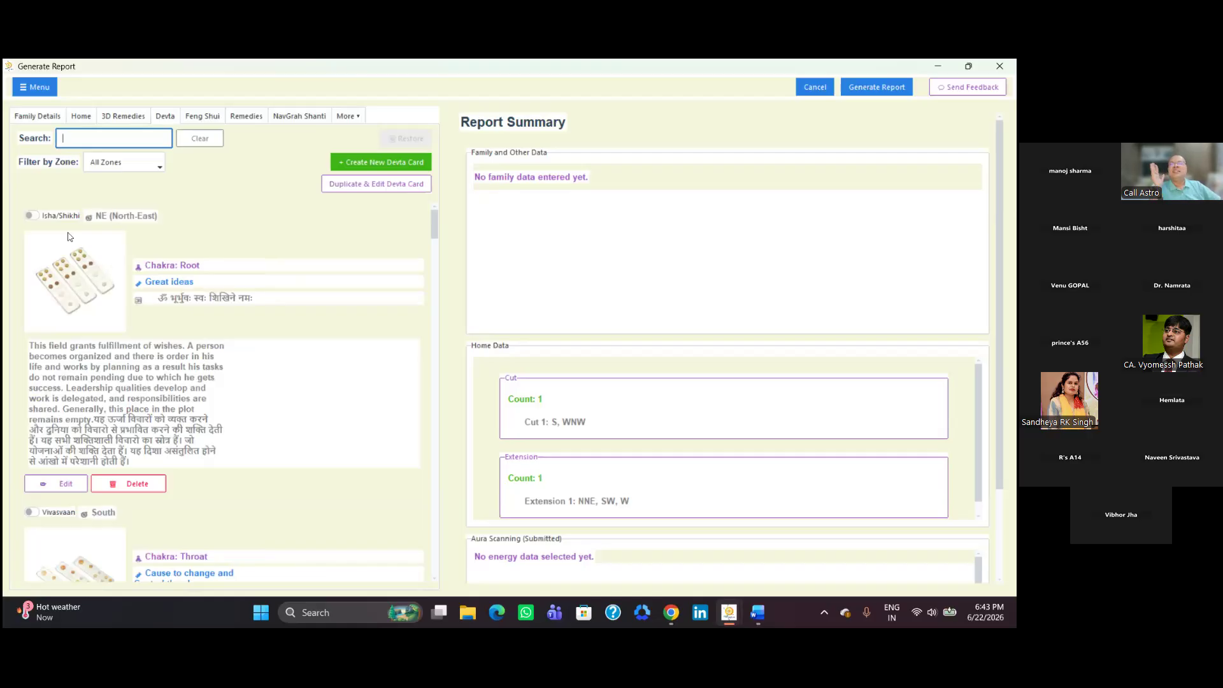
{"action": "left_click", "coordinate": [32, 216]}
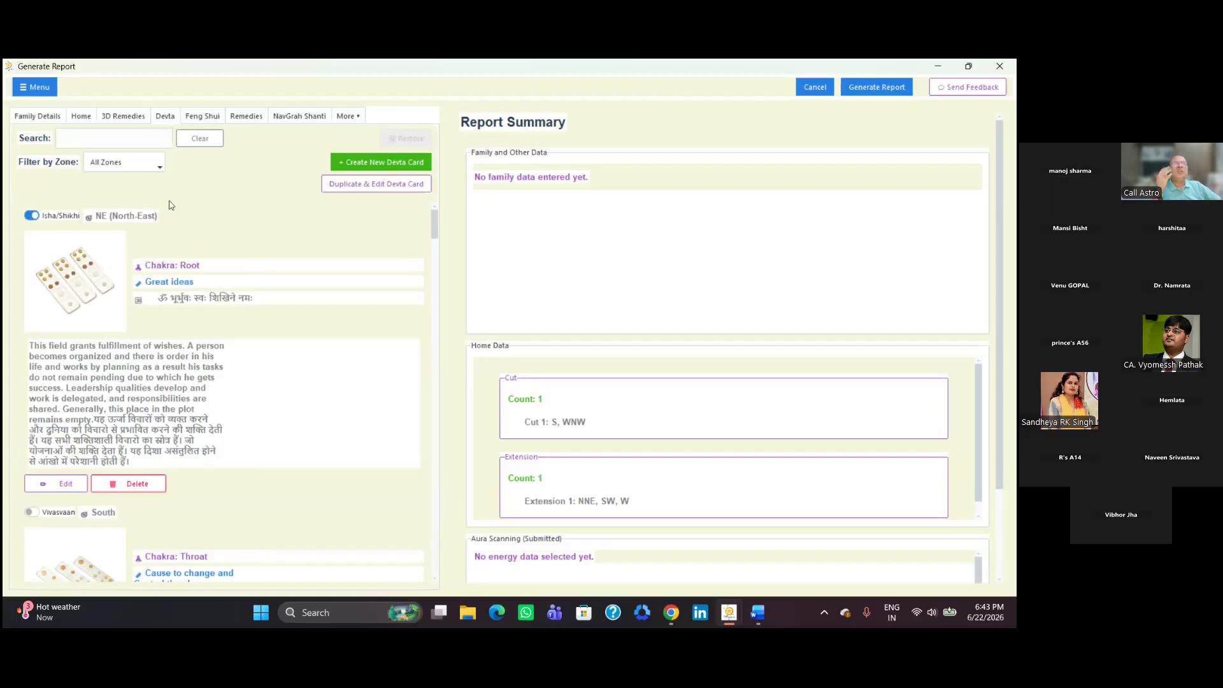
Look through the Feng Shui, Remedies, NavGrah Shanti, energy scanning and frequently asked questions sections of the report setup
{"action": "left_click", "coordinate": [202, 117]}
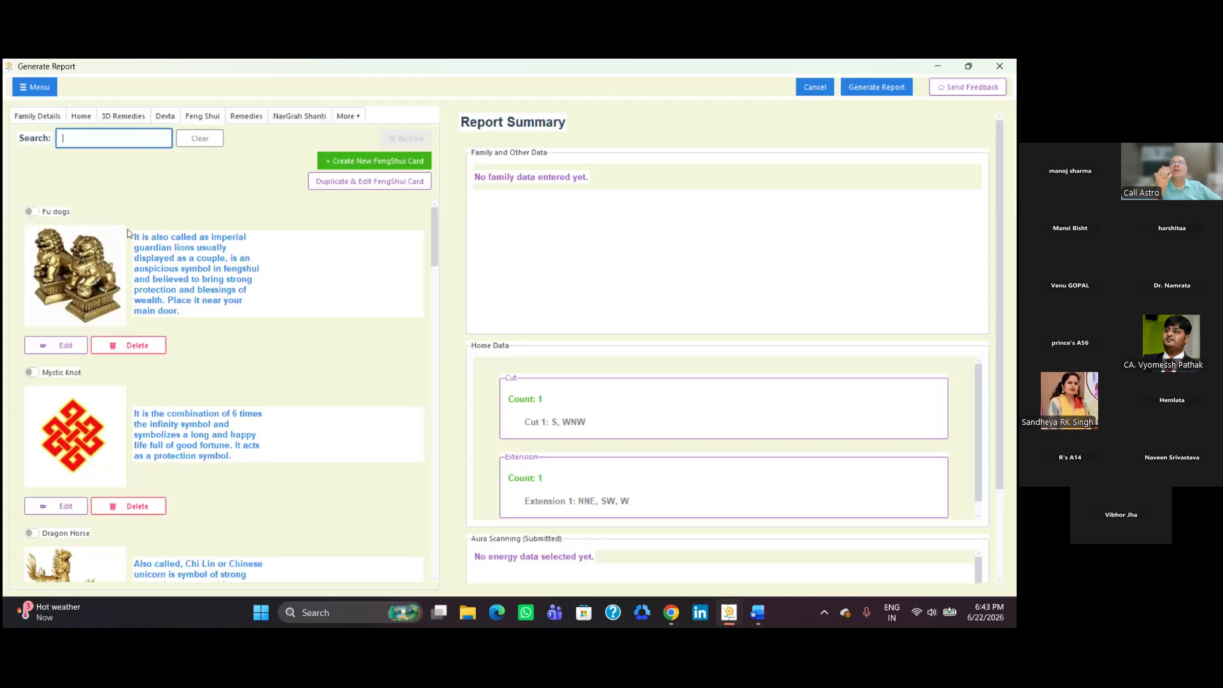
{"action": "left_click", "coordinate": [237, 118]}
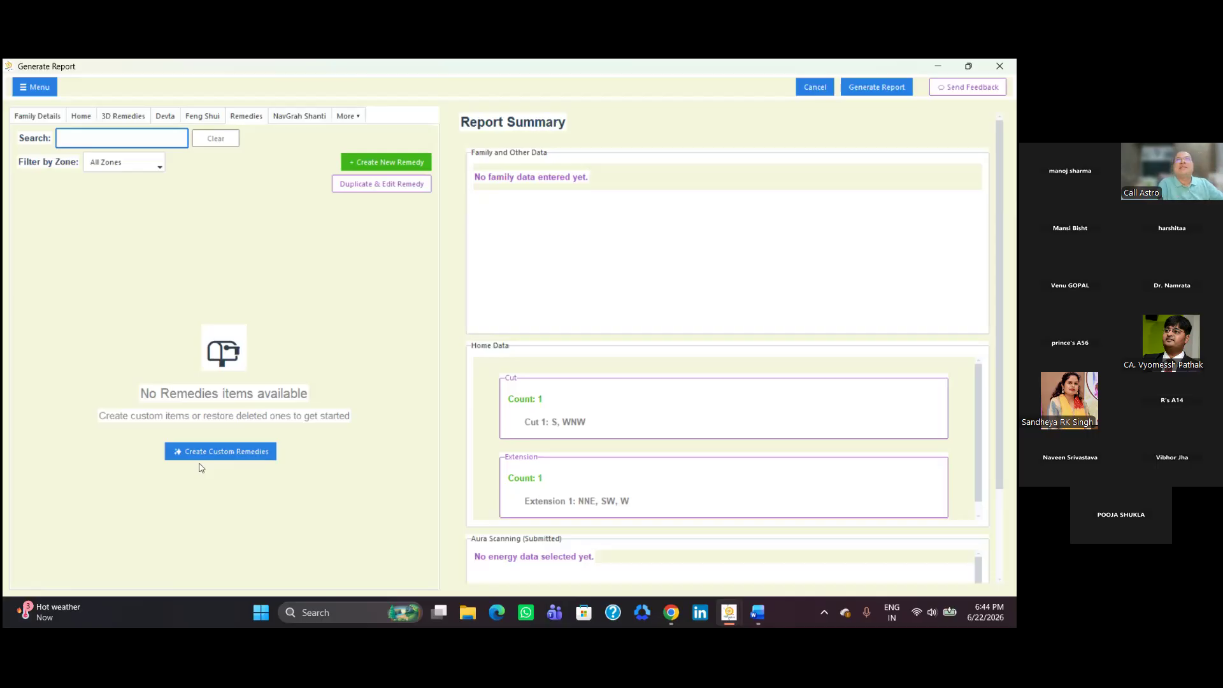
{"action": "left_click", "coordinate": [296, 123]}
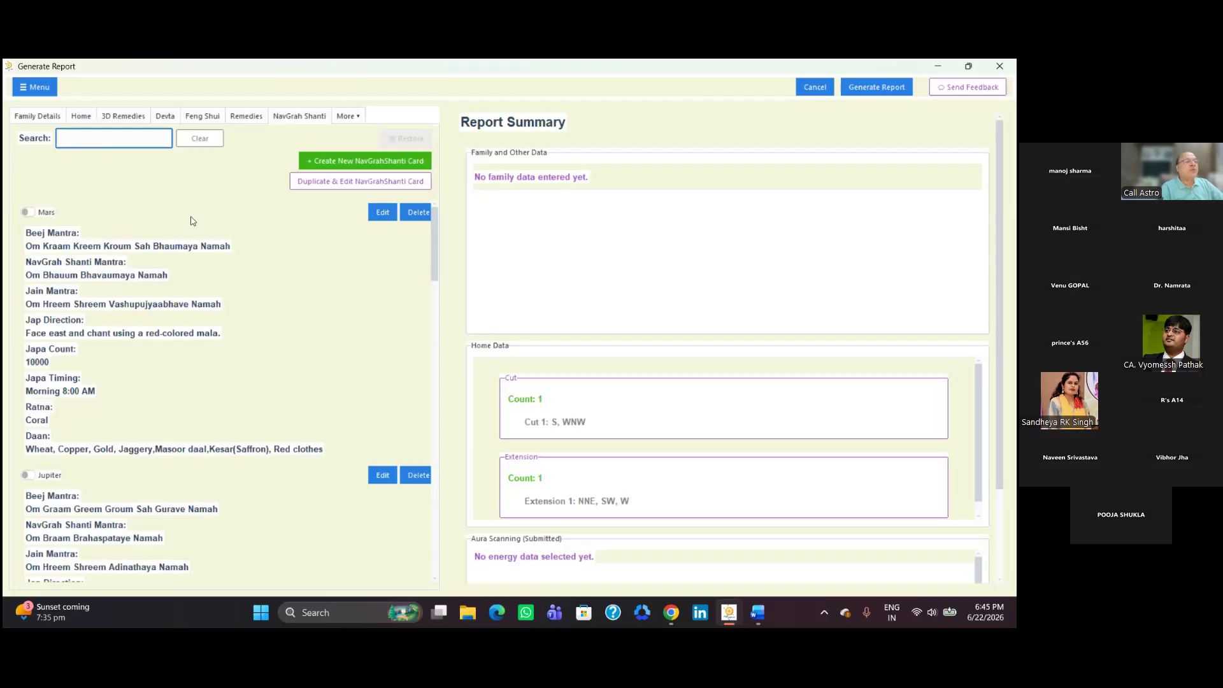
{"action": "left_click", "coordinate": [354, 122]}
{"action": "left_click", "coordinate": [370, 115]}
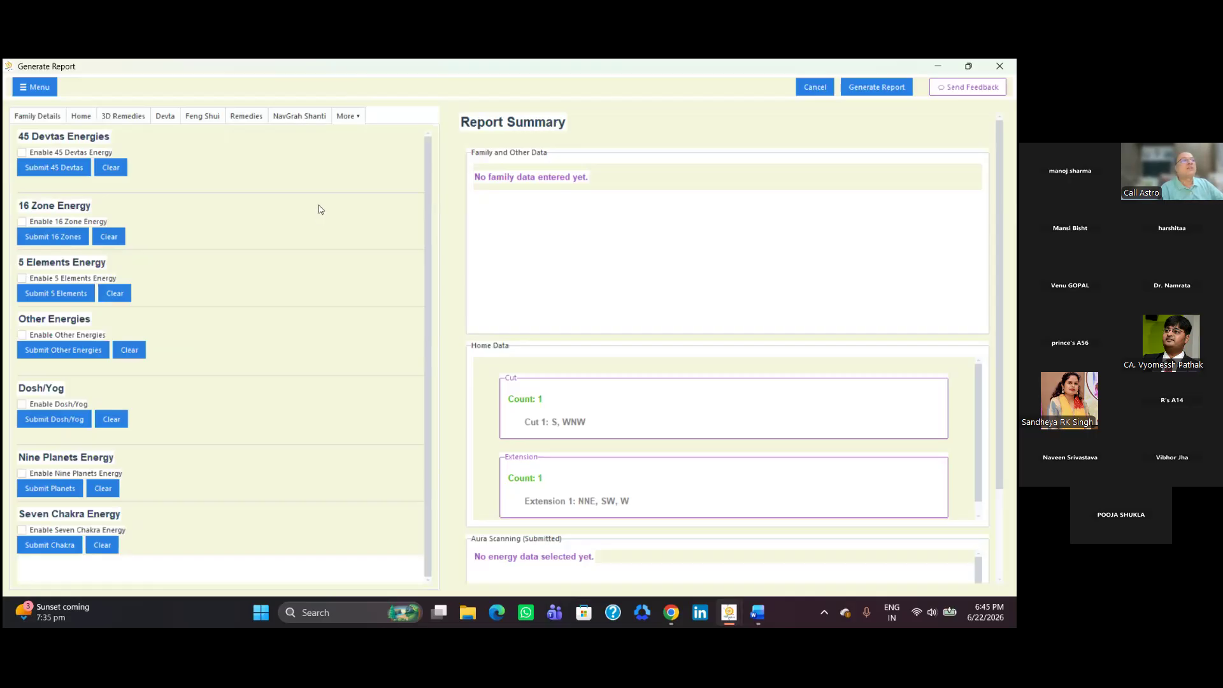
{"action": "left_click", "coordinate": [354, 123]}
{"action": "left_click", "coordinate": [360, 126]}
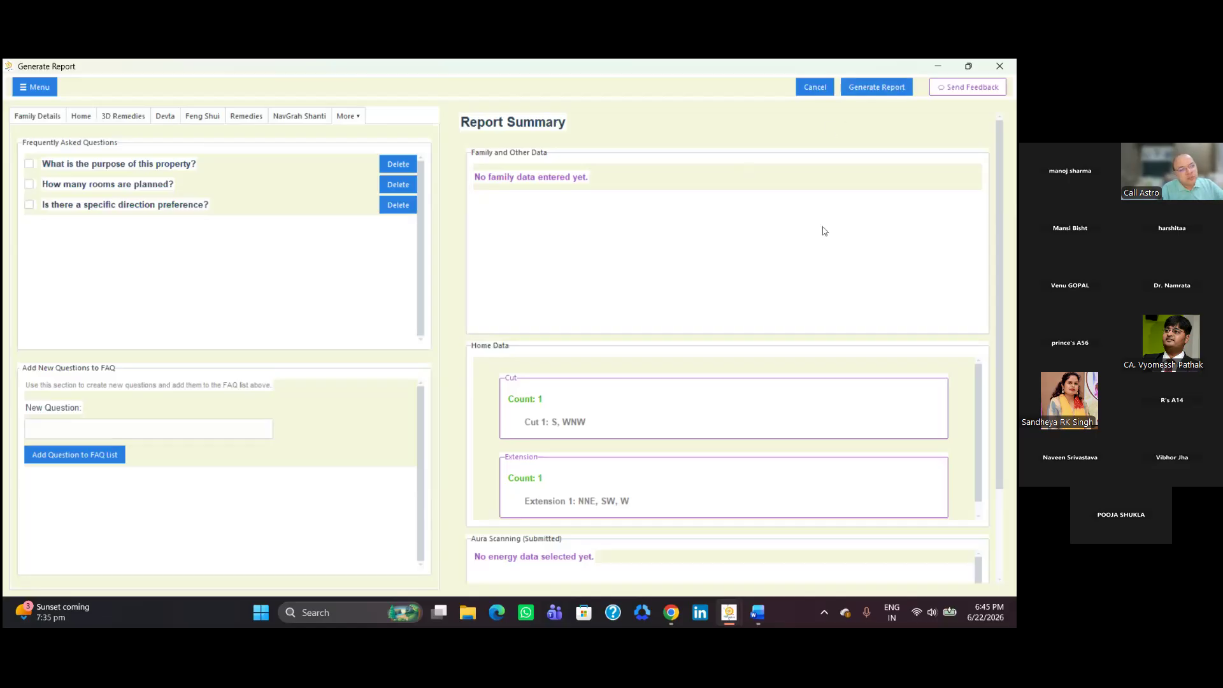
Switch to the detailed report in Word and look through its index and the family Lo Shu grid analysis pages
{"action": "mouse_move", "coordinate": [756, 615]}
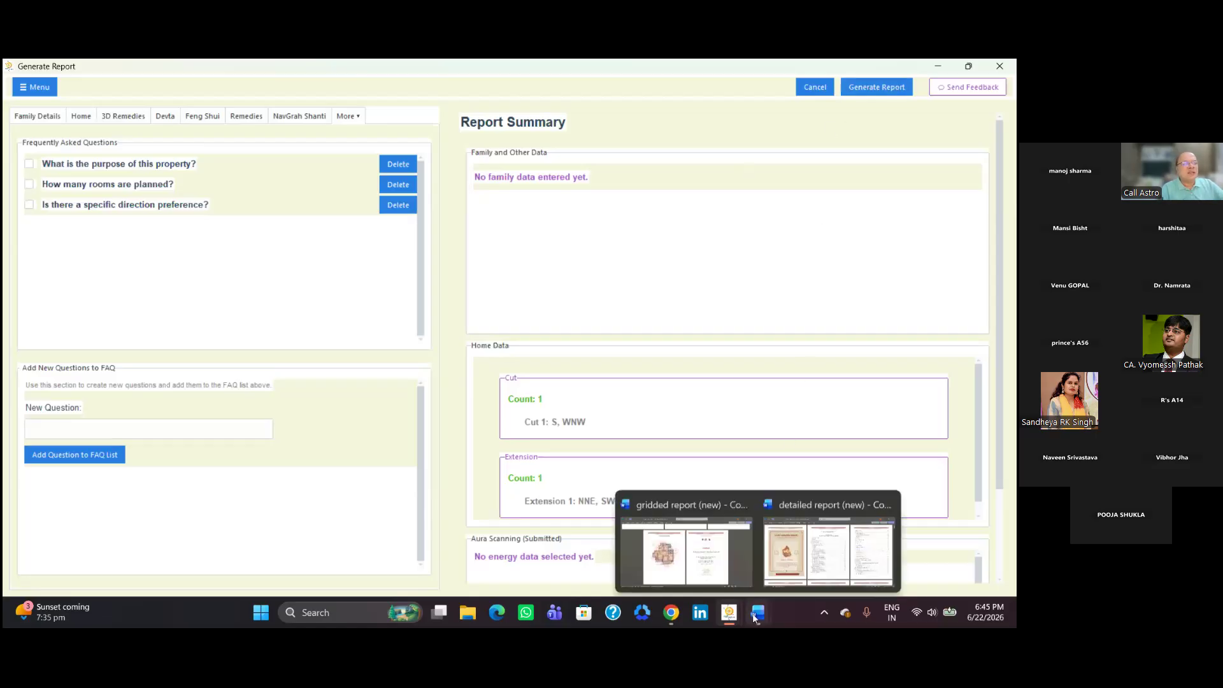
{"action": "left_click", "coordinate": [808, 546]}
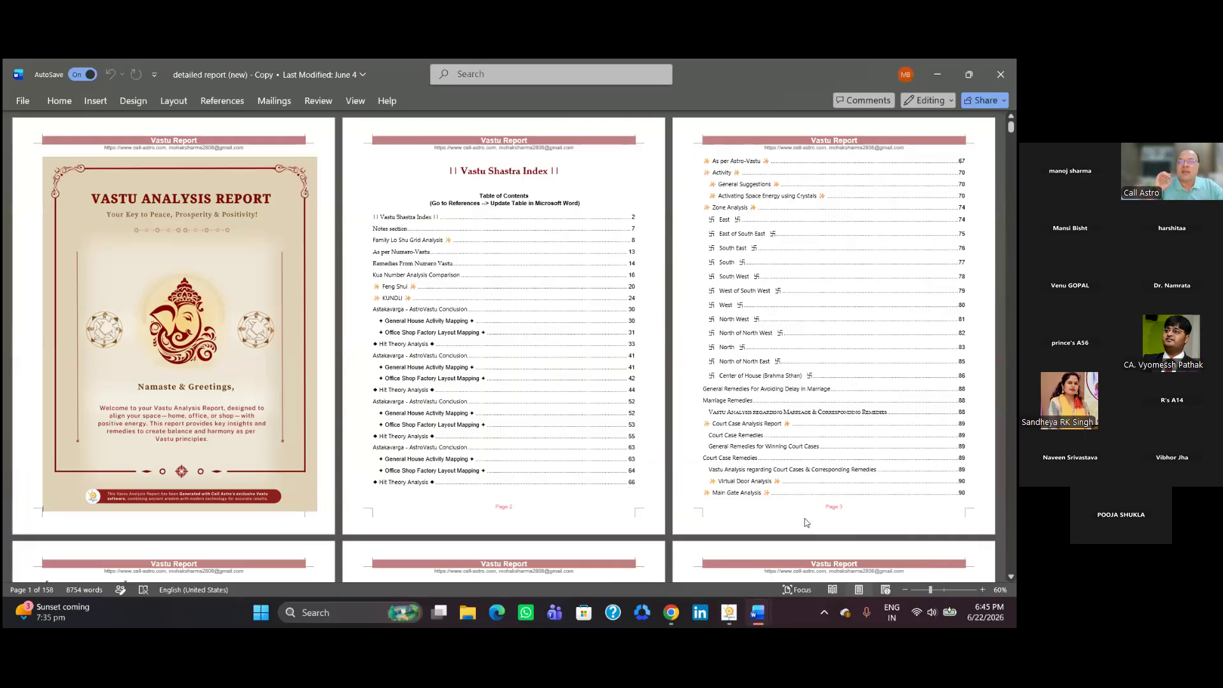
{"action": "scroll", "coordinate": [807, 523], "scroll_direction": "down", "scroll_amount": 6}
{"action": "scroll", "coordinate": [805, 521], "scroll_direction": "down", "scroll_amount": 5}
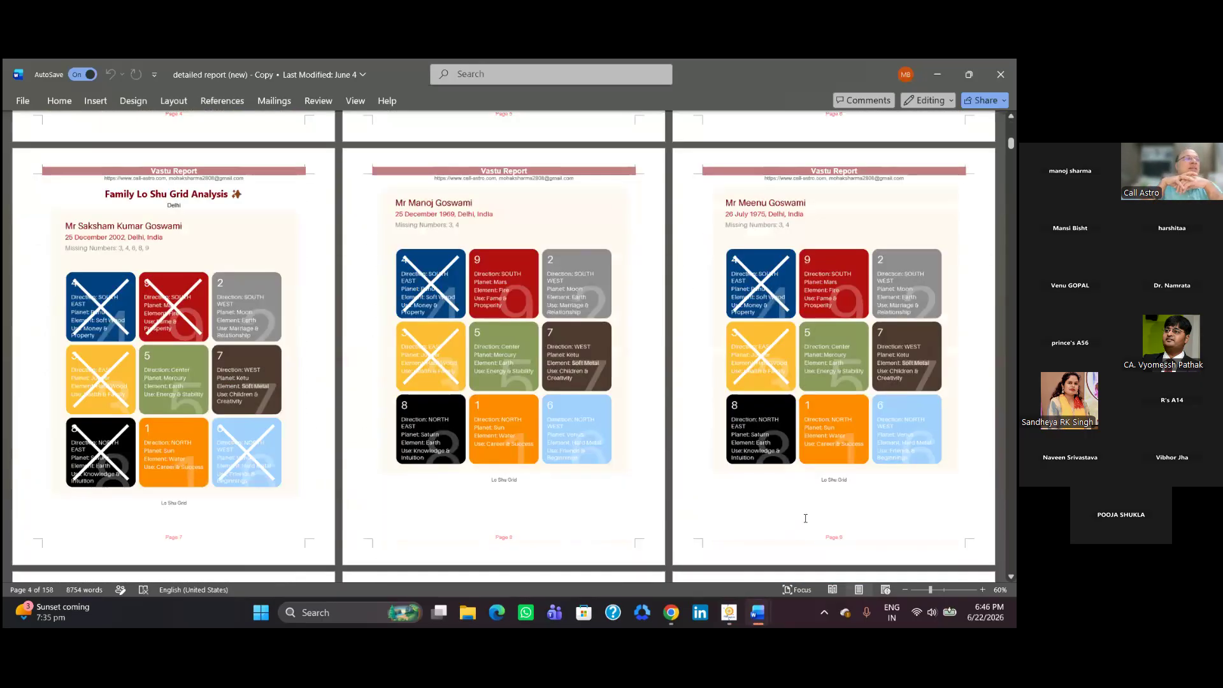